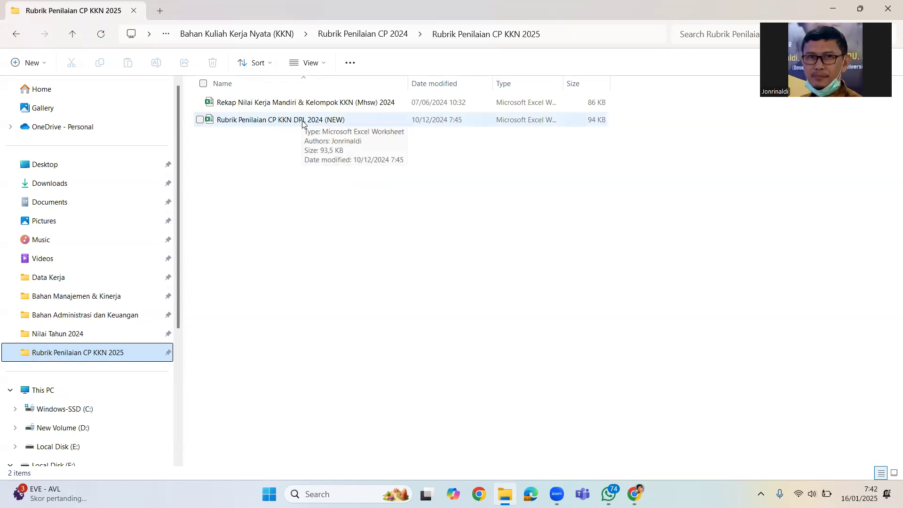
Step: Open the workbook "Rubrik Penilaian CP KKN DPL 2024 (NEW)" and go to its COVER sheet
double_click(327, 121)
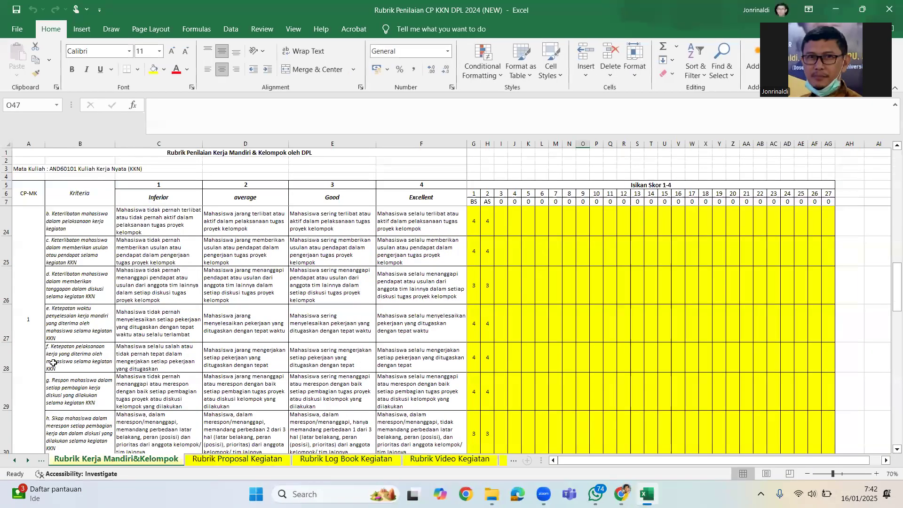
left_click(44, 463)
left_click(43, 464)
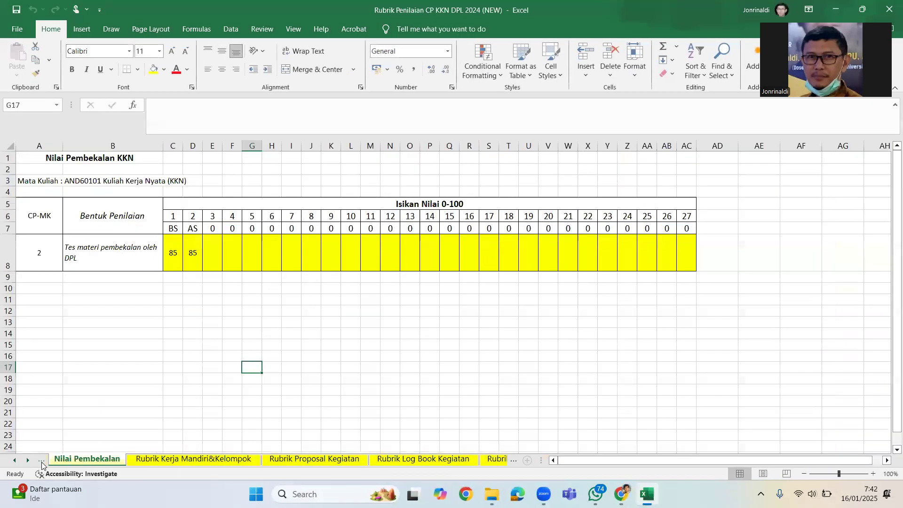
left_click(41, 464)
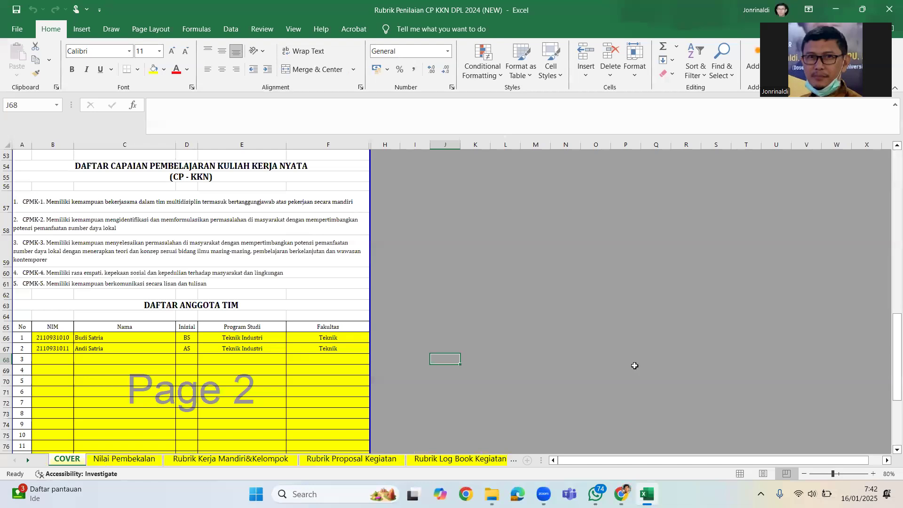
Step: Review the COVER sheet from the filling instructions through the supervisor and location fields to the CPMK learning outcomes
scroll(332, 278, "up", 2, "ctrl")
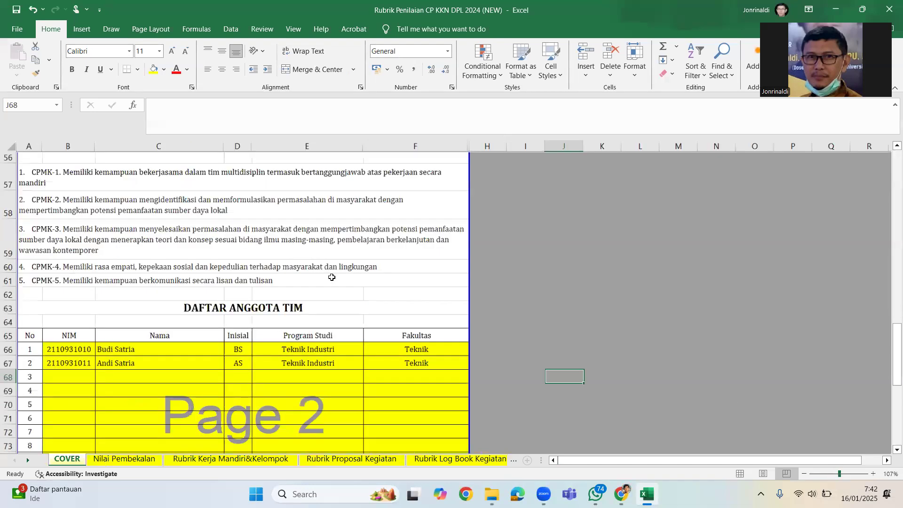
scroll(263, 252, "up", 18)
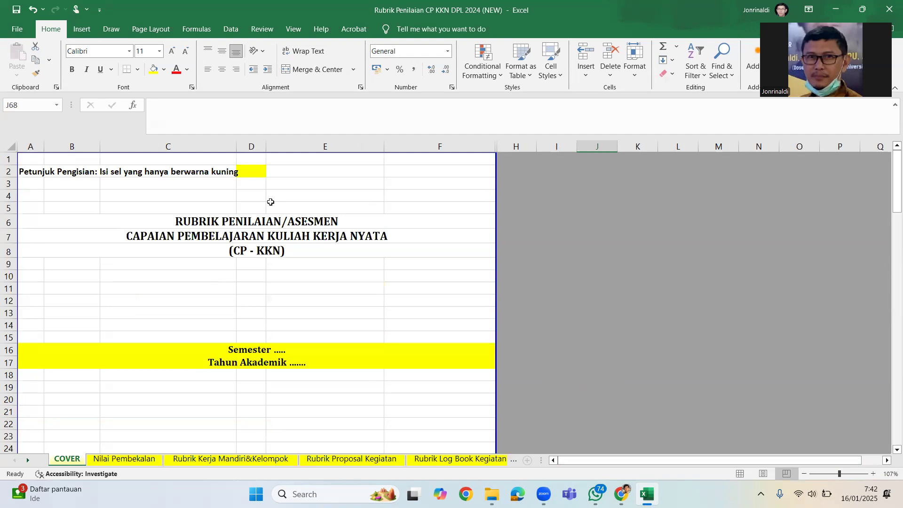
scroll(271, 231, "down", 3)
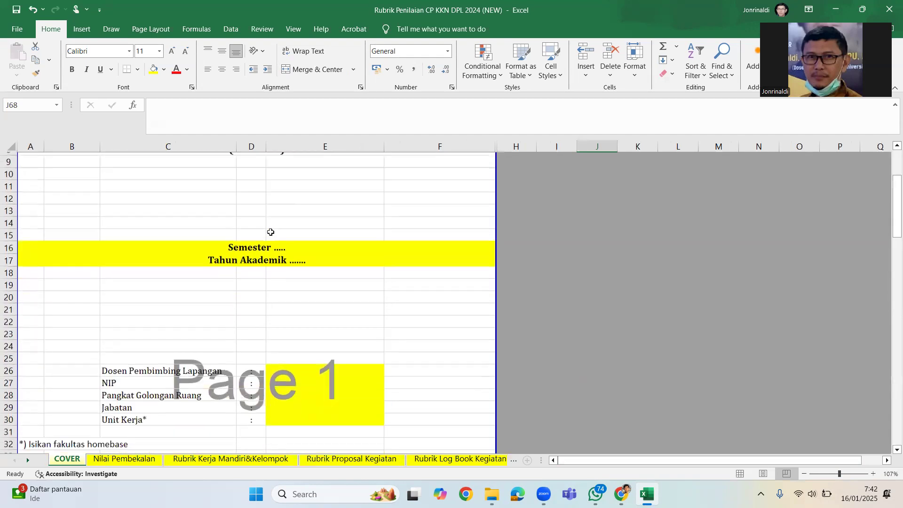
scroll(270, 232, "down", 6)
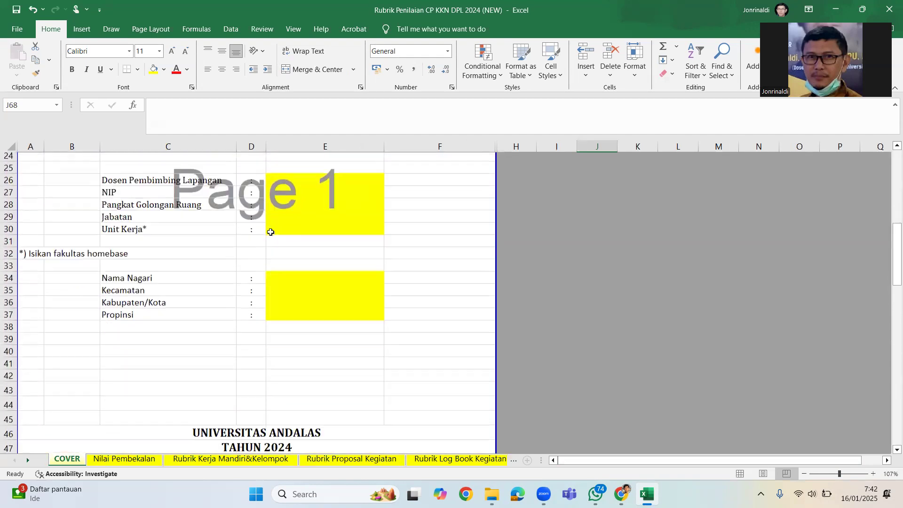
scroll(270, 232, "down", 12)
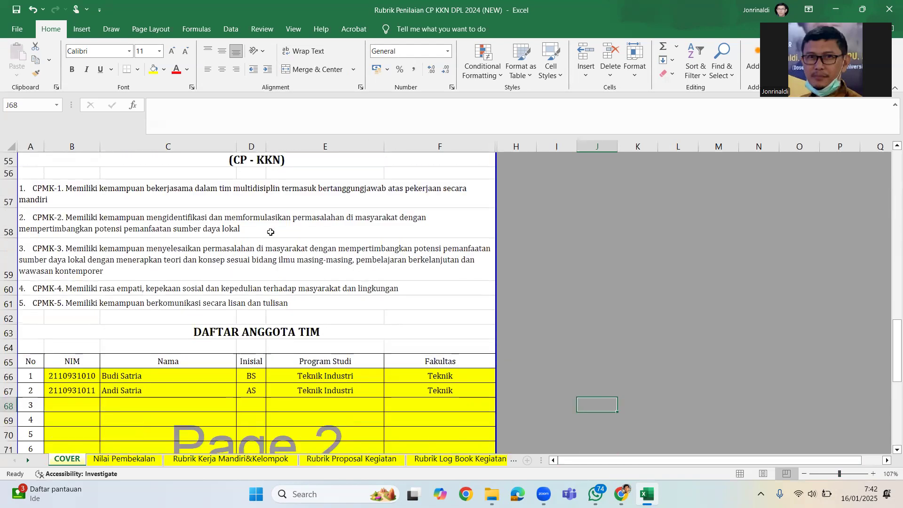
Step: Examine the DAFTAR ANGGOTA TIM table on the COVER sheet, including its 27 member rows and the Inisial column
scroll(270, 232, "up", 1)
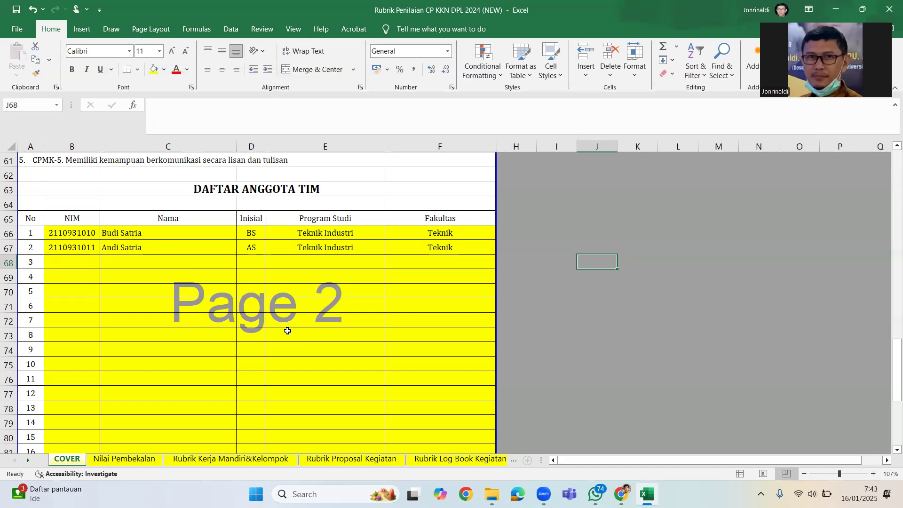
scroll(278, 227, "down", 4)
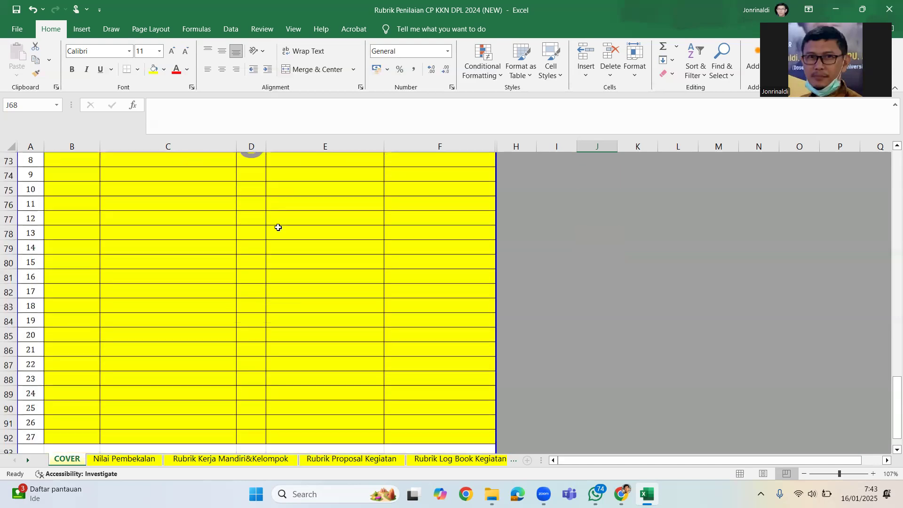
scroll(278, 227, "up", 5)
scroll(278, 228, "up", 1)
scroll(278, 228, "down", 2)
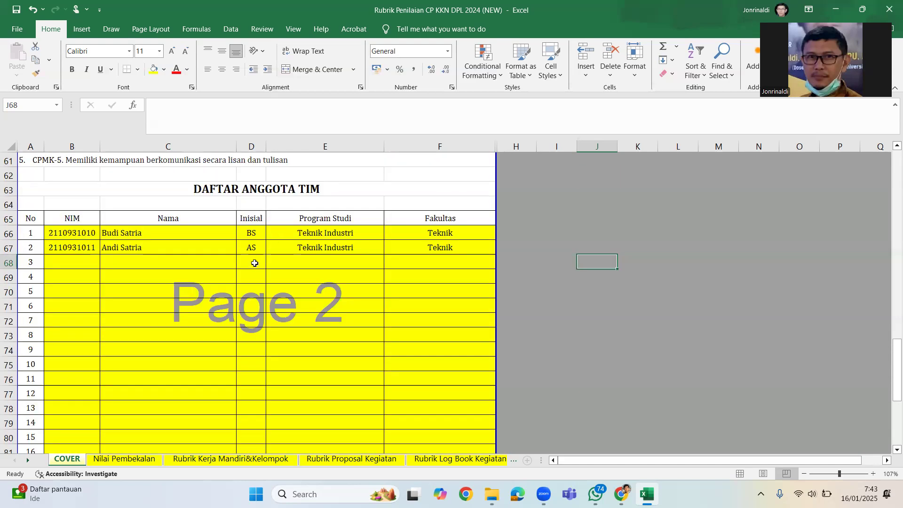
left_click(250, 236)
left_click_drag(249, 241, 246, 374)
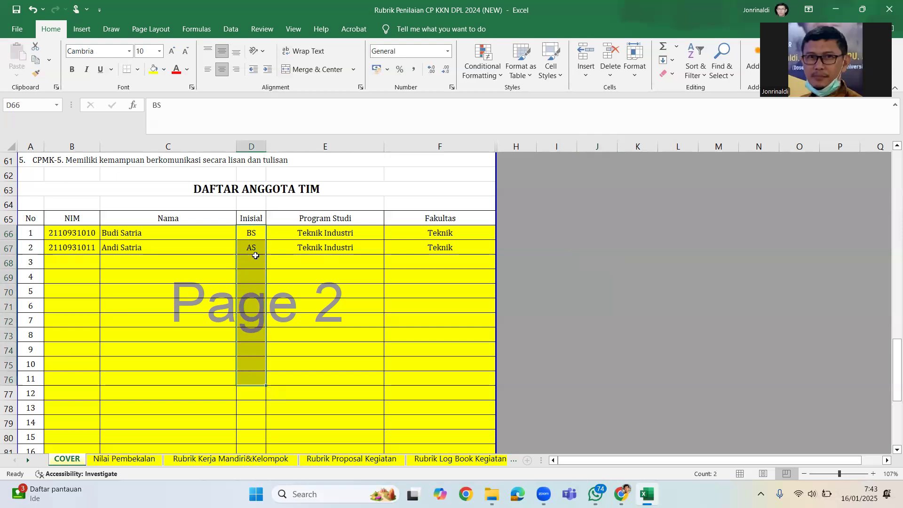
left_click(360, 376)
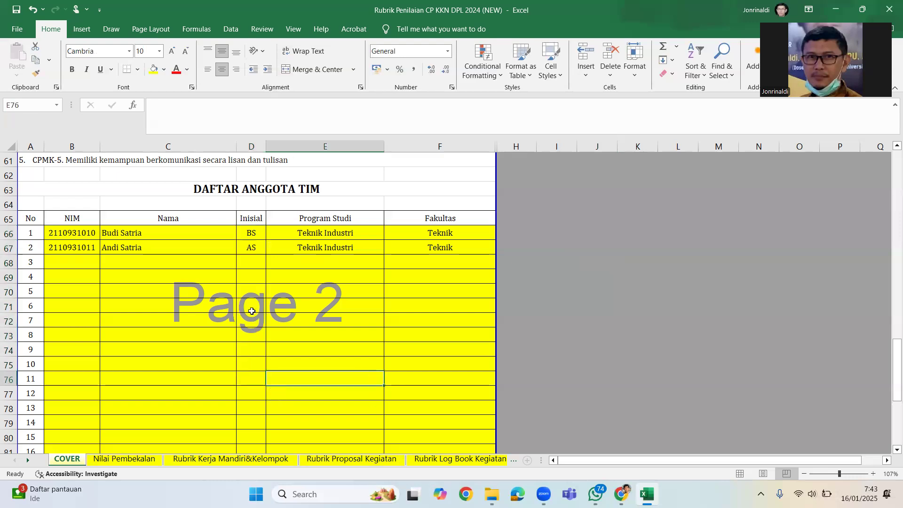
left_click(248, 228)
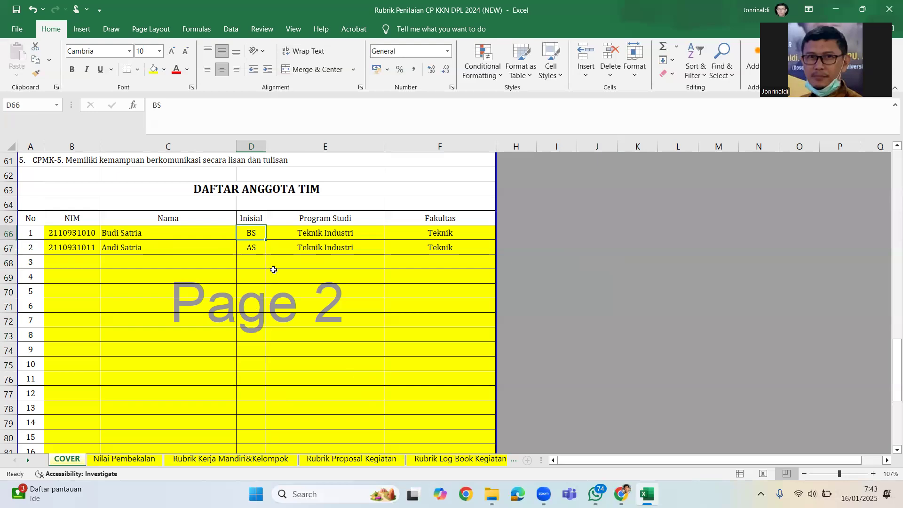
scroll(267, 301, "down", 3)
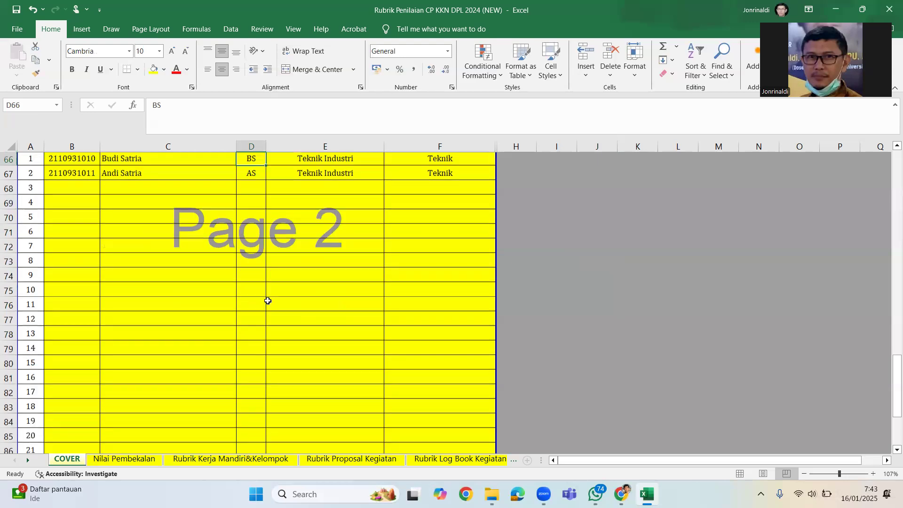
Step: Review the semester, academic year, supervisor and village location fields on the COVER sheet's first page
scroll(267, 301, "up", 7)
scroll(268, 300, "up", 10)
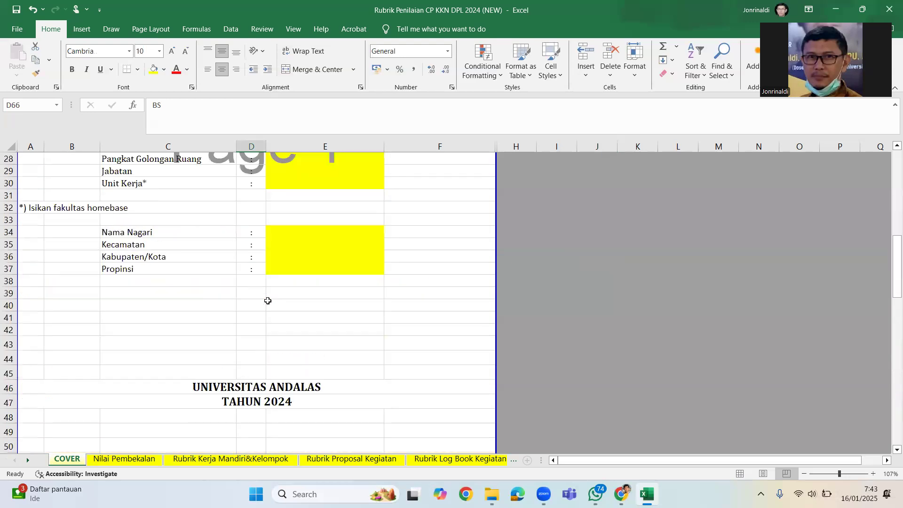
scroll(268, 301, "up", 2)
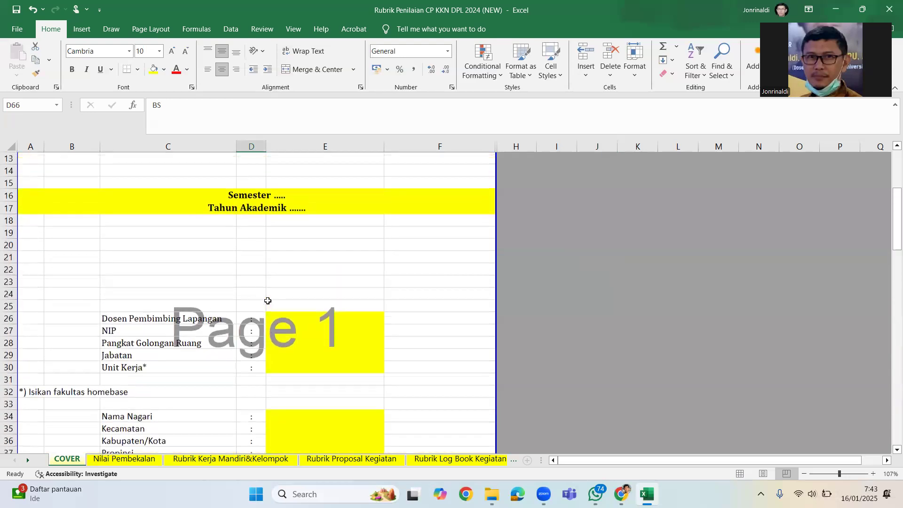
scroll(267, 300, "down", 7)
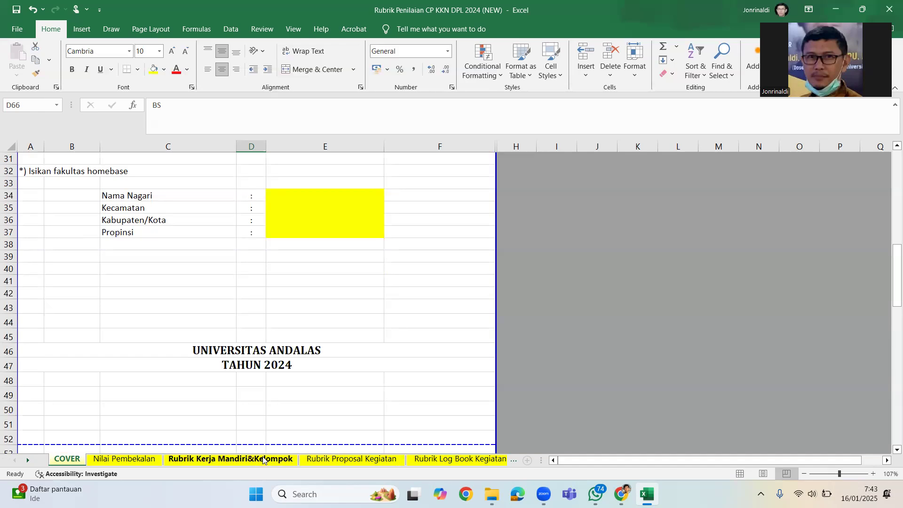
Step: Go to the Nilai Pembekalan sheet and examine the 0-100 score row C8:AC8 for the briefing test
left_click(129, 460)
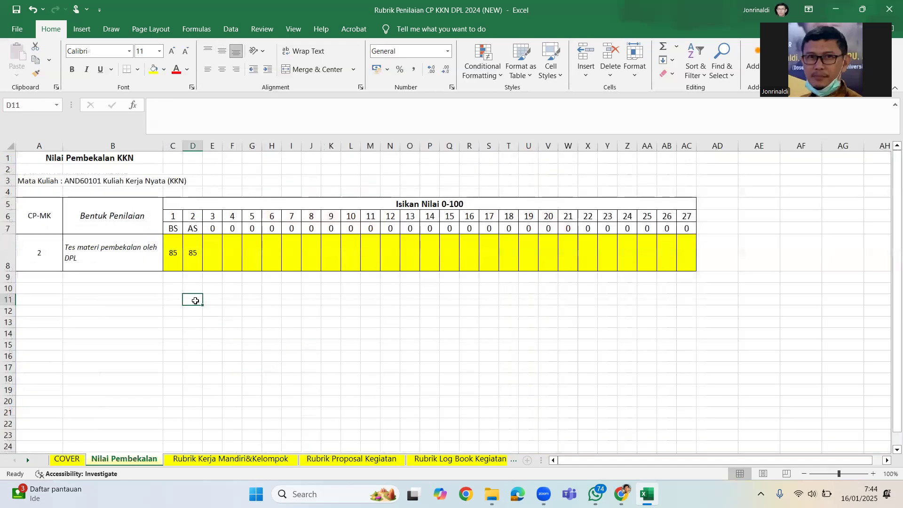
left_click_drag(171, 256, 685, 260)
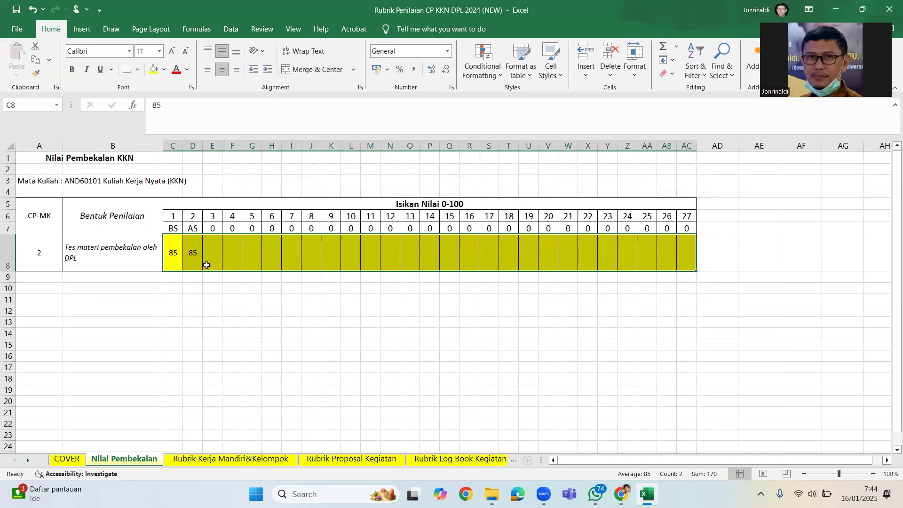
left_click(118, 260)
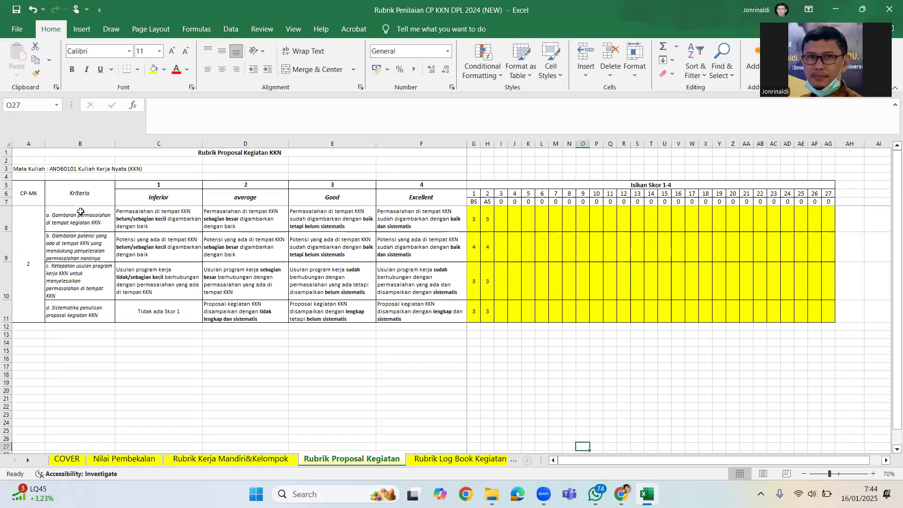
Step: Inspect the 1-4 score cells G8:AG8 for the first criterion on the Rubrik Proposal Kegiatan sheet
left_click_drag(469, 224, 826, 223)
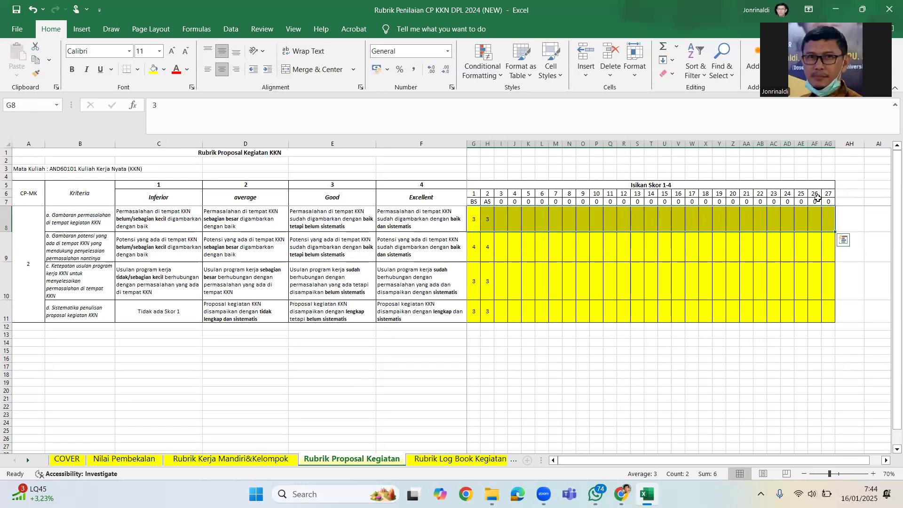
left_click(550, 344)
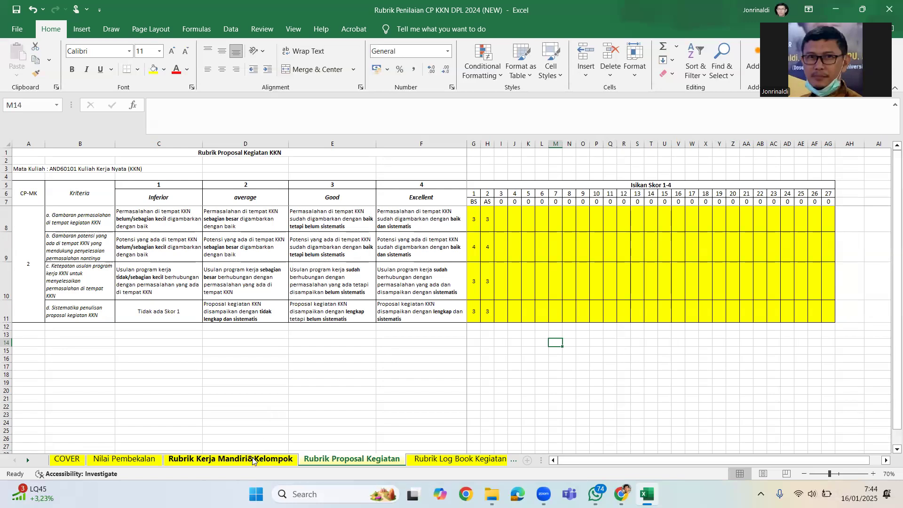
Step: Go to the Rubrik Kerja Mandiri&Kelompok sheet and look through its DPL, Sesama Mahasiswa and Wali Nagari rubric sections
left_click(228, 460)
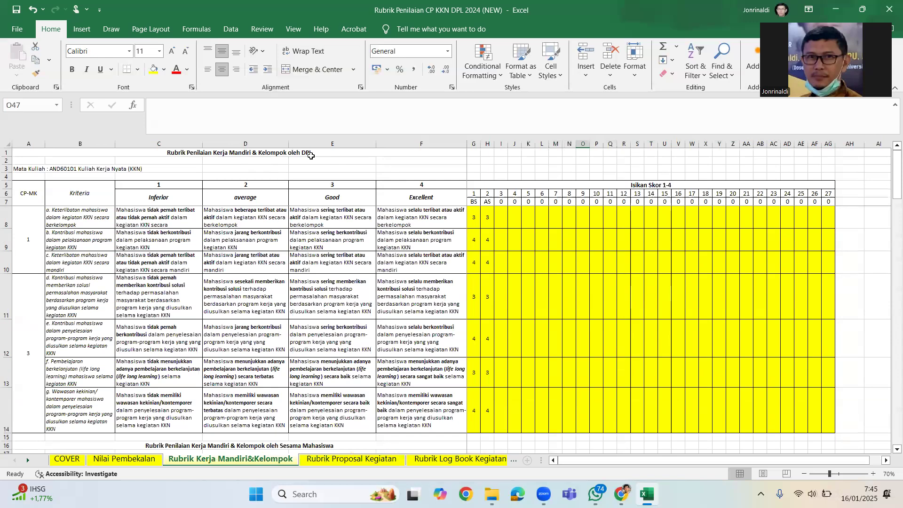
scroll(319, 233, "down", 1)
scroll(314, 235, "down", 1)
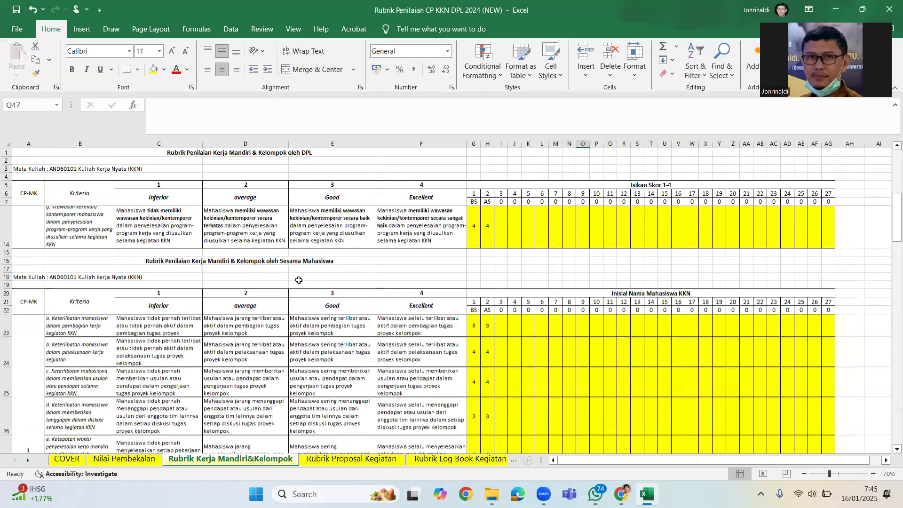
scroll(299, 281, "down", 2)
scroll(298, 293, "down", 3)
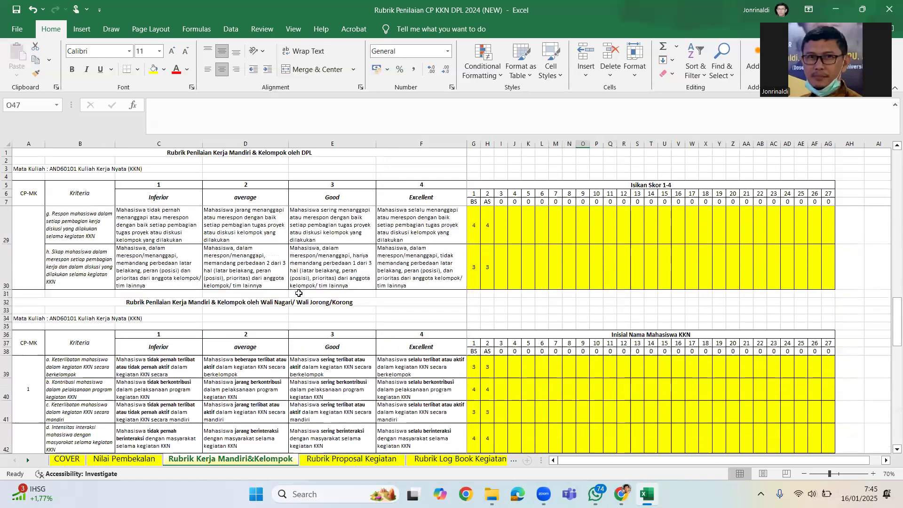
scroll(298, 293, "up", 7)
scroll(312, 184, "up", 1)
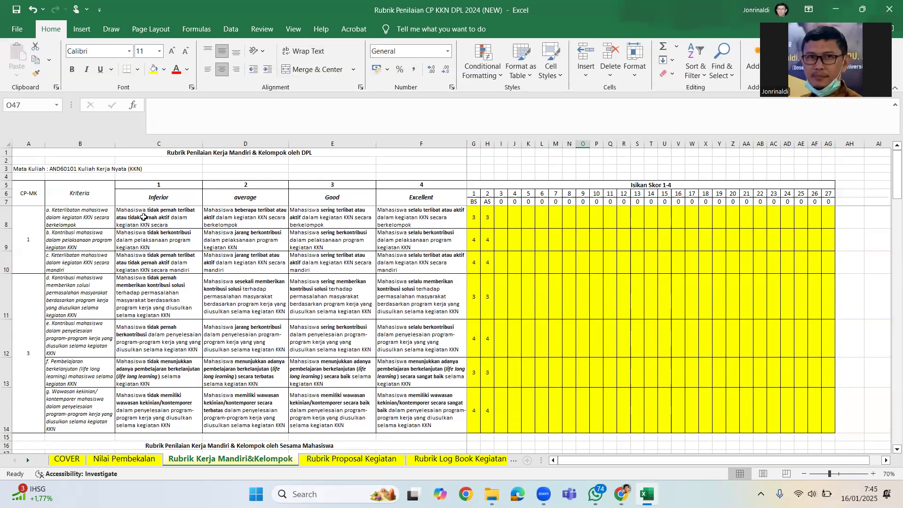
Step: Examine the score descriptors from Inferior to Excellent in C8:F14 of the DPL rubric
left_click_drag(168, 224, 409, 422)
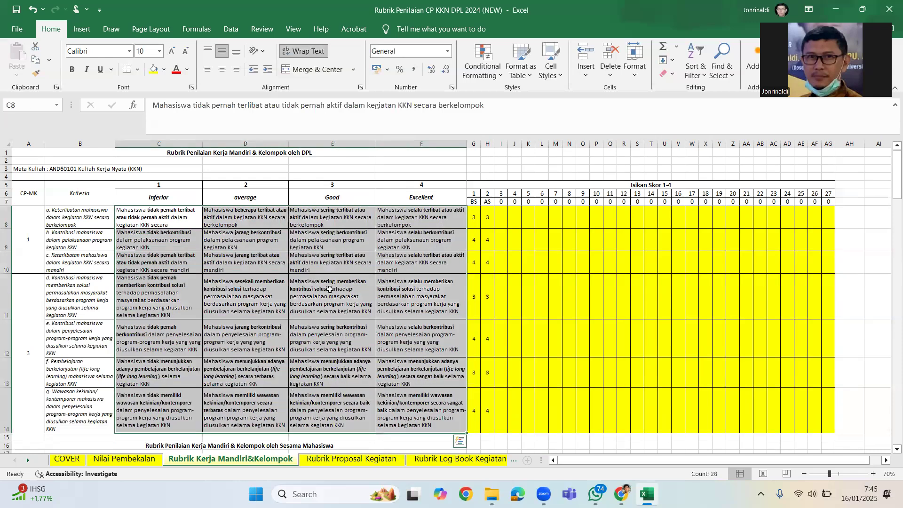
left_click(324, 241)
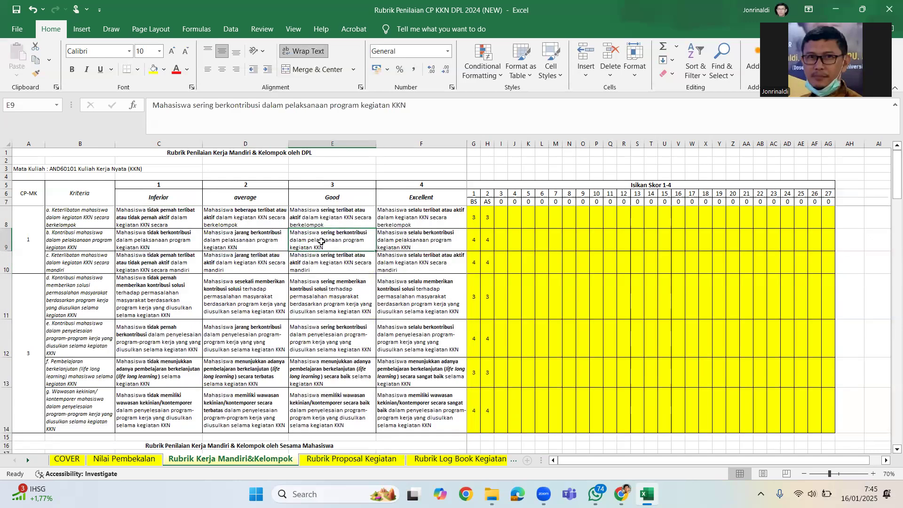
Step: Examine the peer assessment criteria and score descriptors in B23:F30 of the Sesama Mahasiswa rubric
scroll(311, 249, "down", 2)
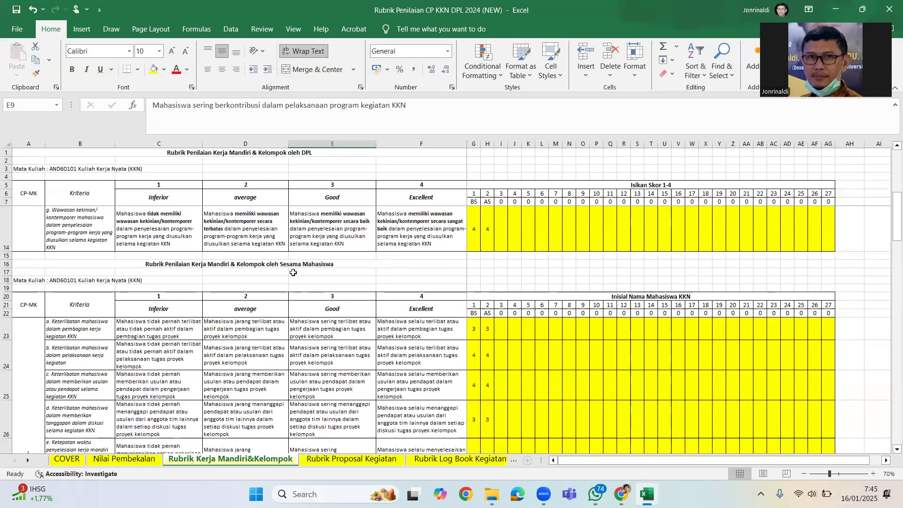
scroll(293, 273, "down", 1)
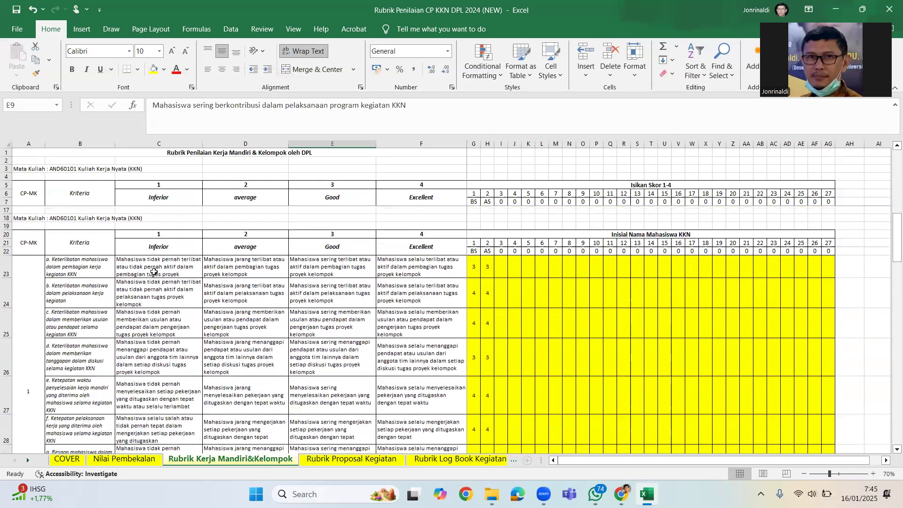
mouse_move(87, 268)
left_mouse_down()
mouse_move(164, 271)
mouse_move(419, 320)
mouse_move(419, 423)
mouse_move(418, 413)
left_mouse_up()
scroll(419, 422, "down", 3)
scroll(419, 373, "up", 4)
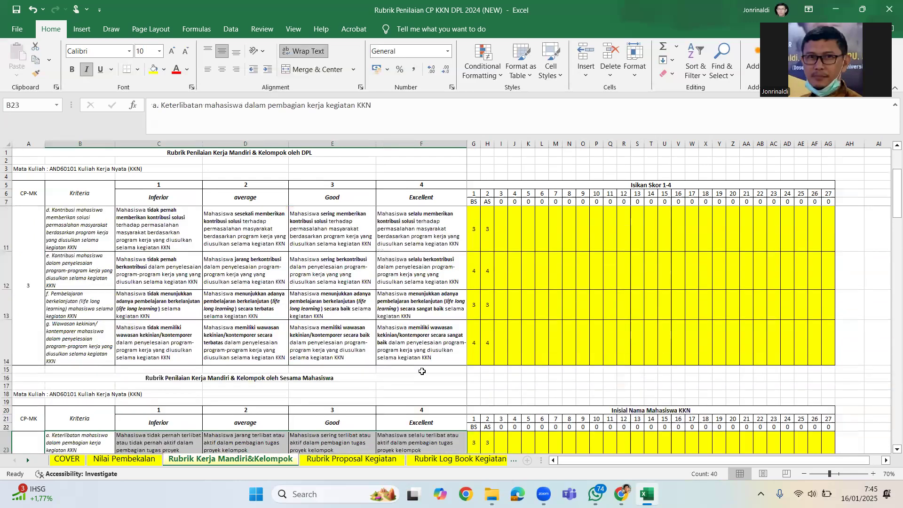
scroll(477, 271, "down", 2)
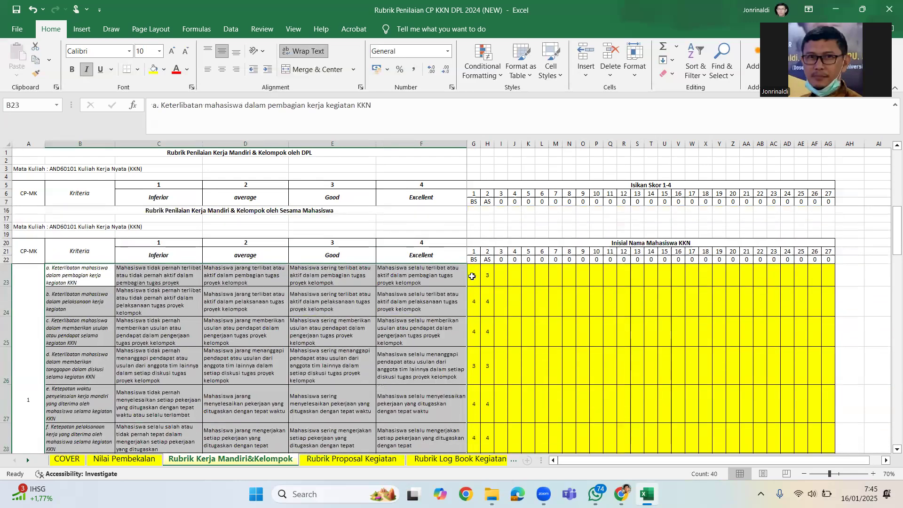
Step: Inspect the first student's initials in G22 and score cell G23 in the Sesama Mahasiswa rubric
left_click(472, 276)
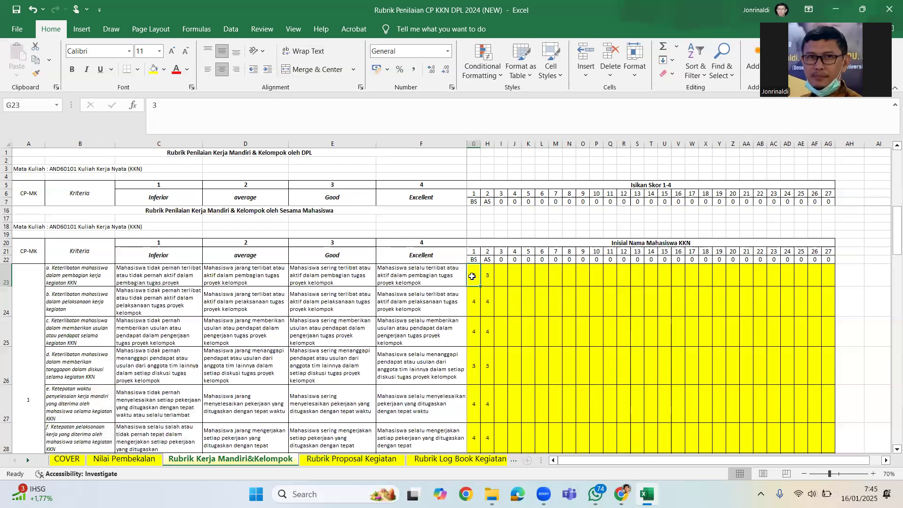
left_click(473, 259)
left_click(473, 274)
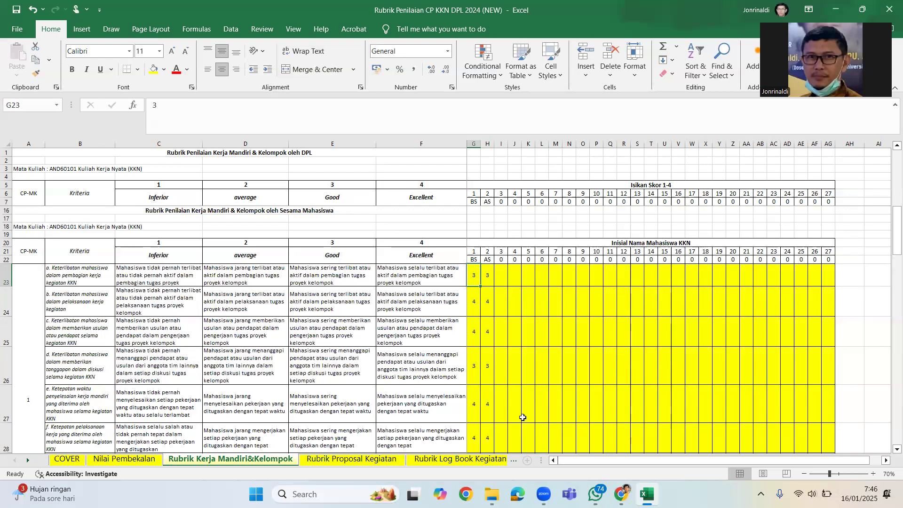
Step: Open the Rekap Nilai Kerja Mandiri & Kelompok KKN (Mhsw) 2024 workbook and look through its COVER sheet down to the DAFTAR ANGGOTA TIM table
left_click(491, 492)
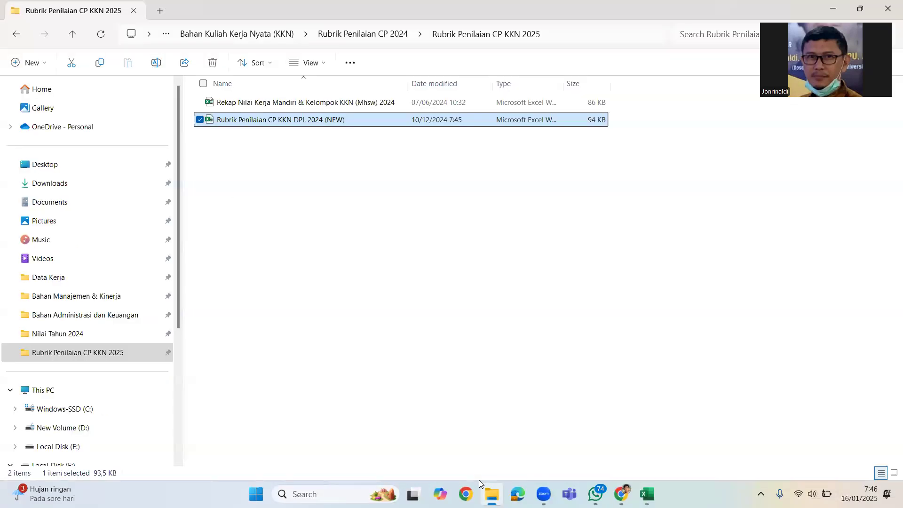
double_click(264, 103)
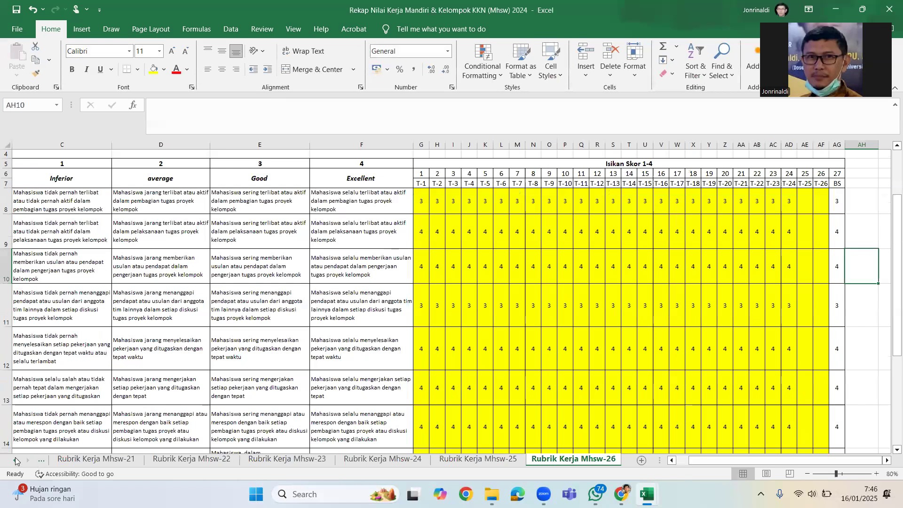
left_click(16, 460)
left_click(16, 461)
left_click(16, 460)
left_click(15, 461)
left_click(15, 461)
left_click(15, 461)
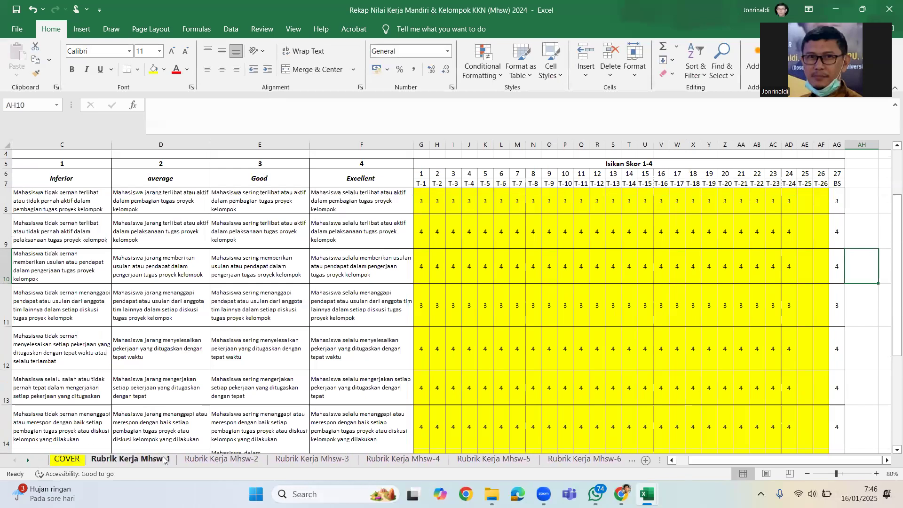
left_click(75, 461)
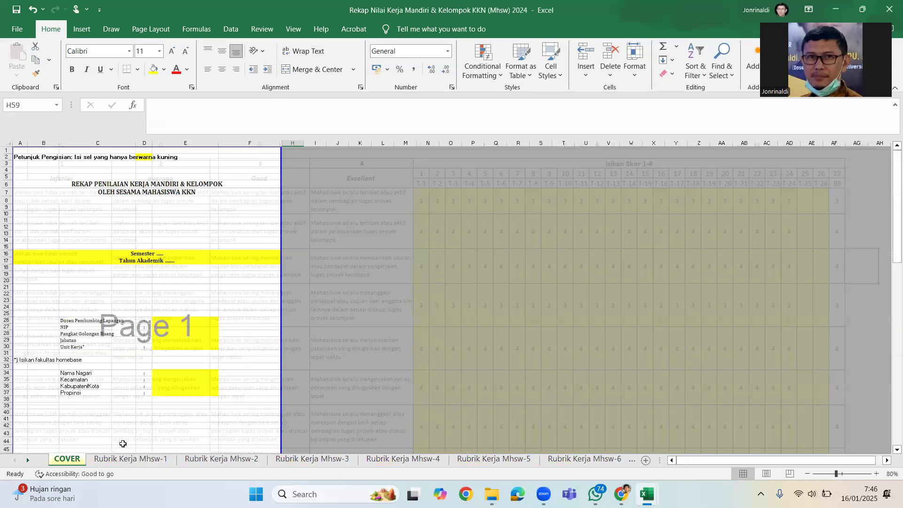
scroll(139, 338, "down", 4)
scroll(140, 340, "down", 12)
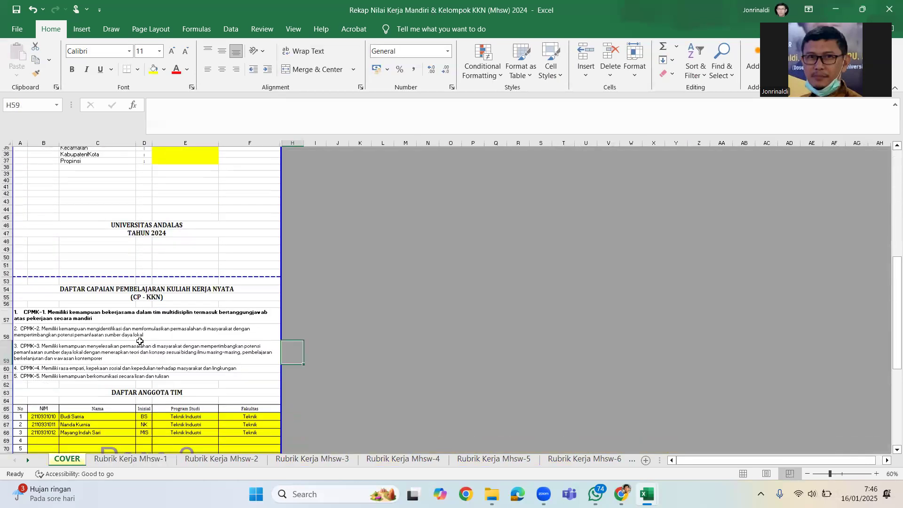
Step: Go to the Rubrik Kerja Mhsw-1 sheet and inspect the peer score cells G8 and AF8 and the average formulas in AG8 and AG9
left_click(150, 458)
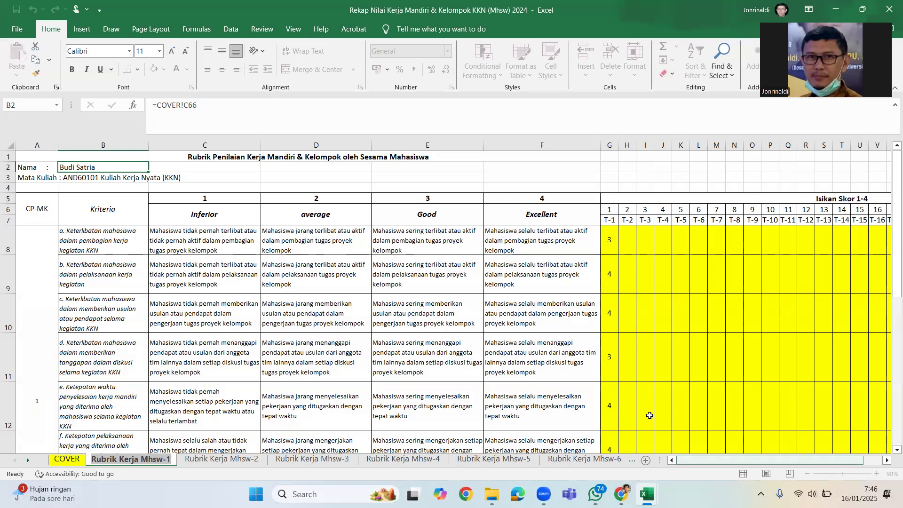
scroll(650, 415, "right", 5)
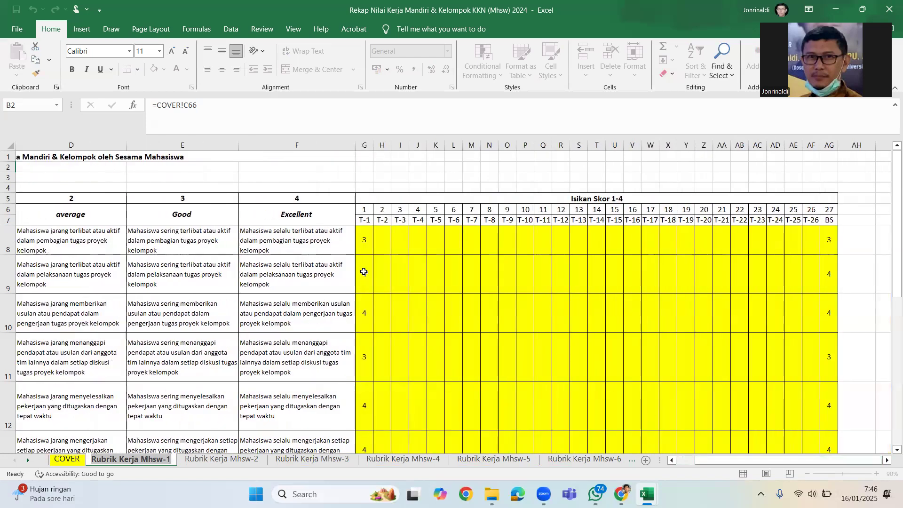
left_click(359, 240)
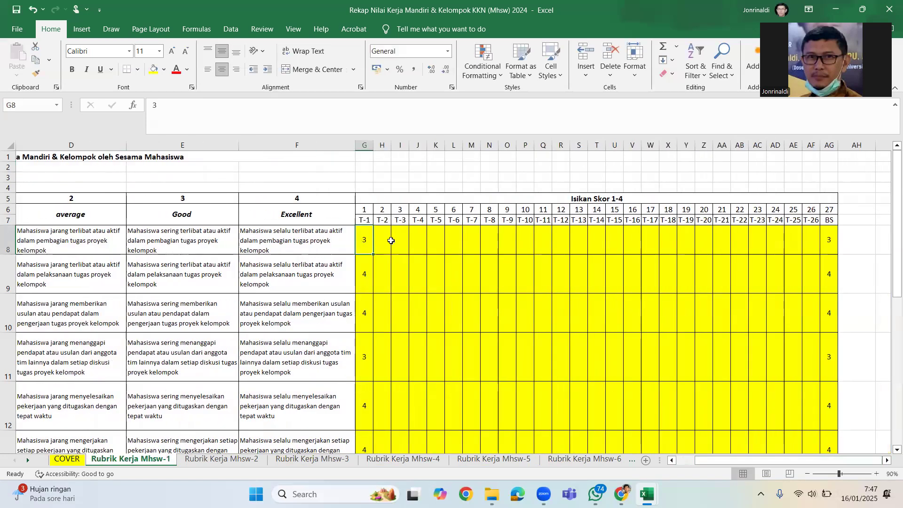
left_click(806, 247)
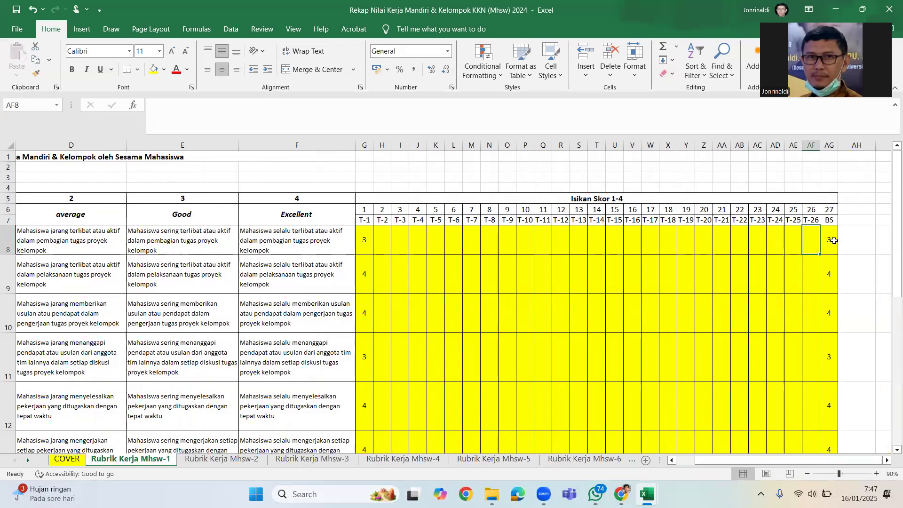
left_click(832, 240)
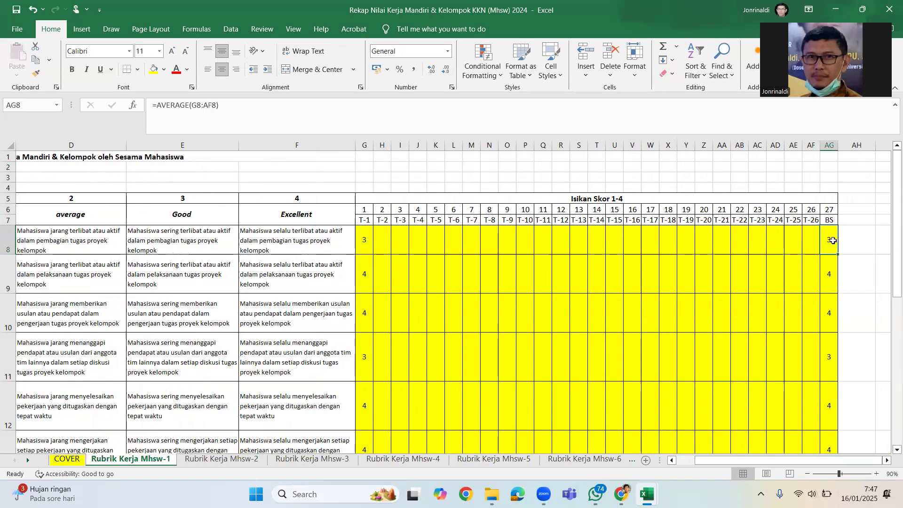
left_click(240, 273)
left_click(833, 249)
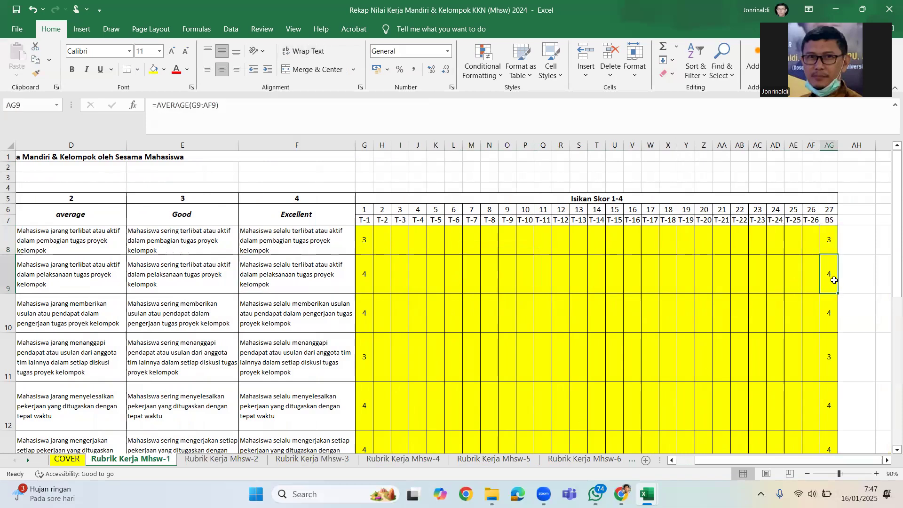
Step: Copy the first student's average scores in AG8:AG15 of the Rubrik Kerja Mhsw-1 sheet
left_click_drag(832, 235, 836, 442)
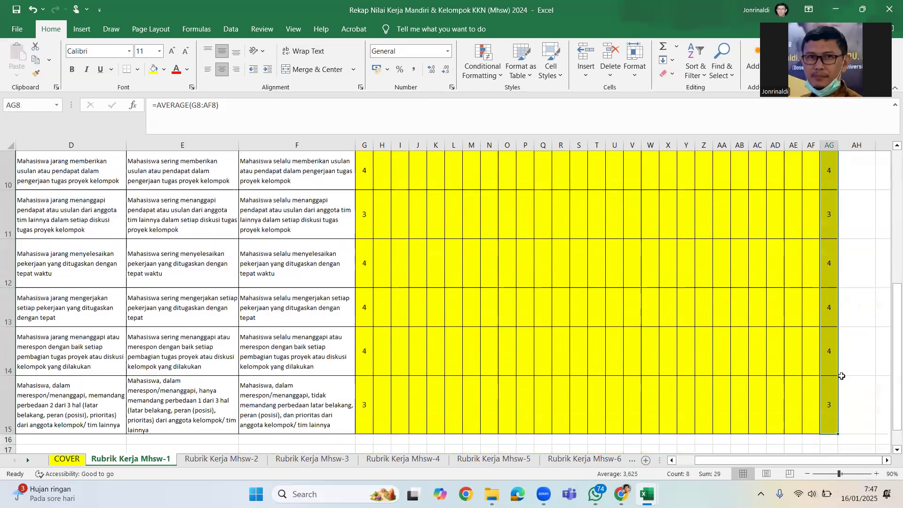
scroll(842, 325, "up", 3)
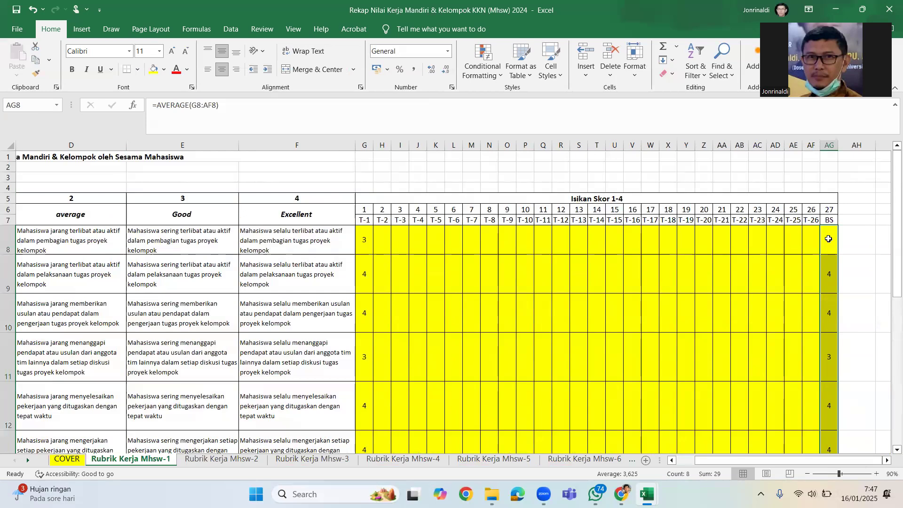
left_click_drag(829, 239, 828, 386)
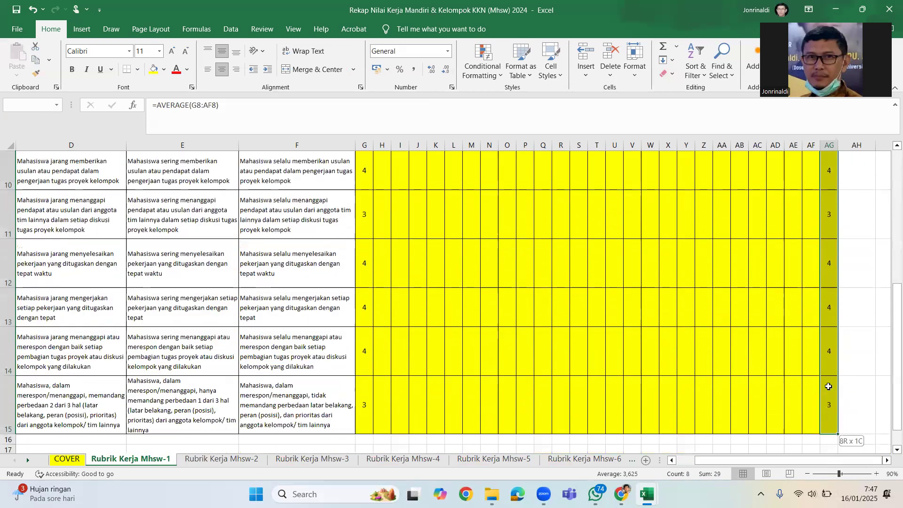
right_click(830, 299)
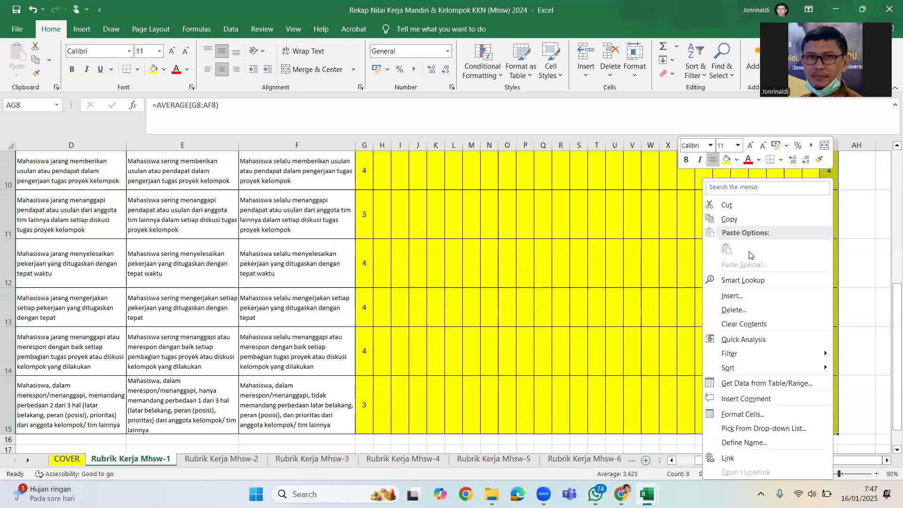
left_click(729, 219)
scroll(625, 344, "up", 3)
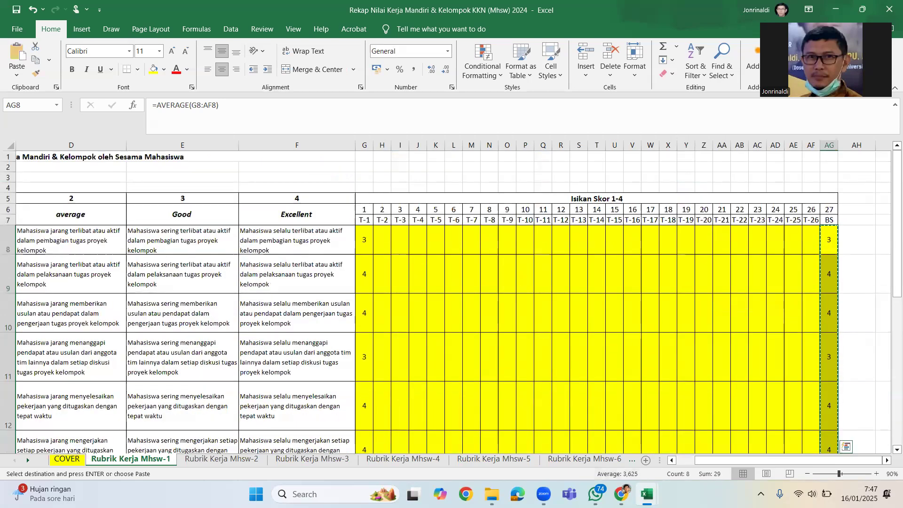
Step: Paste the copied averages as values from G23 down in the Sesama Mahasiswa rubric of the Rubrik Penilaian CP KKN DPL 2024 (NEW) workbook and check the column
mouse_move(646, 494)
left_click(583, 435)
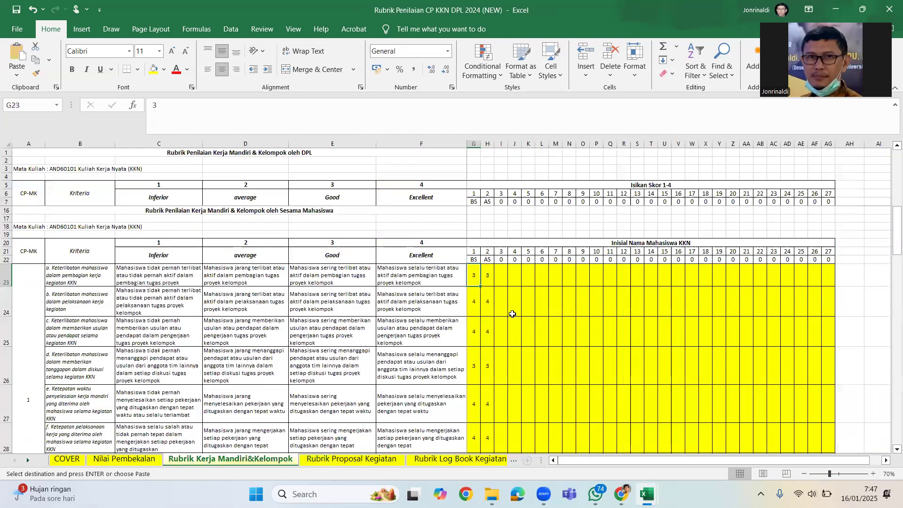
right_click(475, 275)
left_click(518, 254)
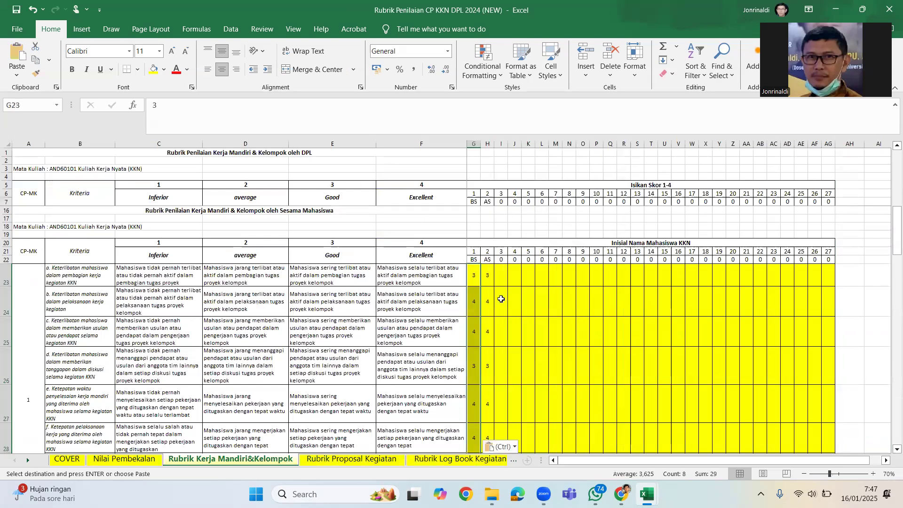
scroll(501, 299, "down", 2)
scroll(501, 298, "down", 1)
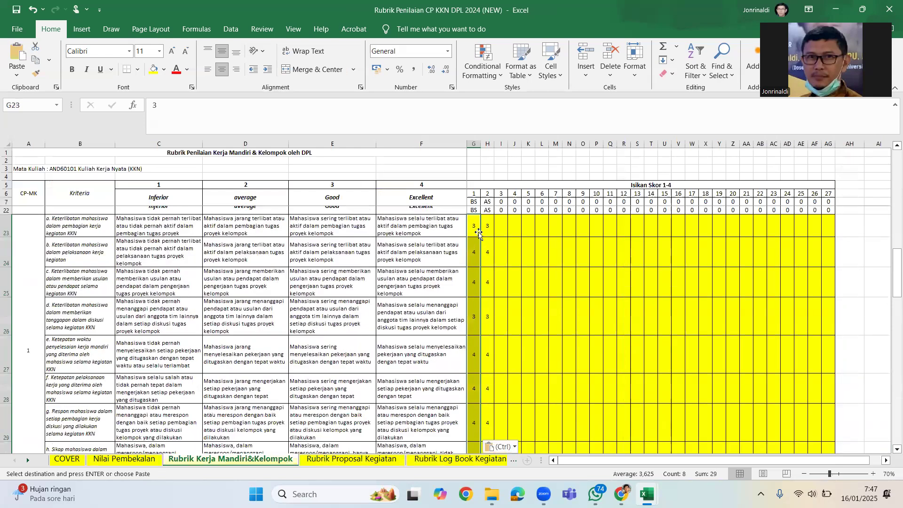
scroll(472, 263, "up", 1)
scroll(470, 277, "down", 5)
scroll(470, 277, "up", 6)
Step: View the second student's average column AG on the recap workbook's Rubrik Kerja Mhsw-2 sheet and return to the Rubrik Kerja Mandiri&Kelompok sheet
mouse_move(654, 484)
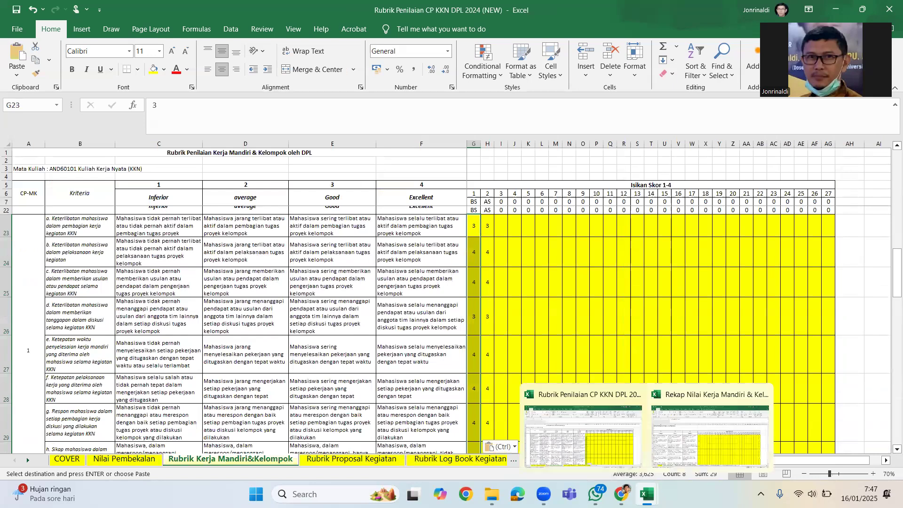
left_click(709, 435)
left_click(220, 460)
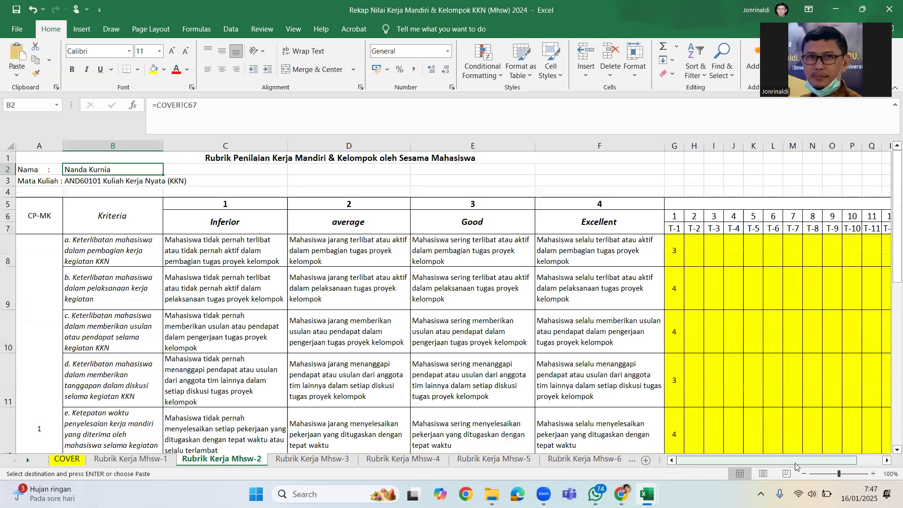
left_click_drag(795, 463, 819, 462)
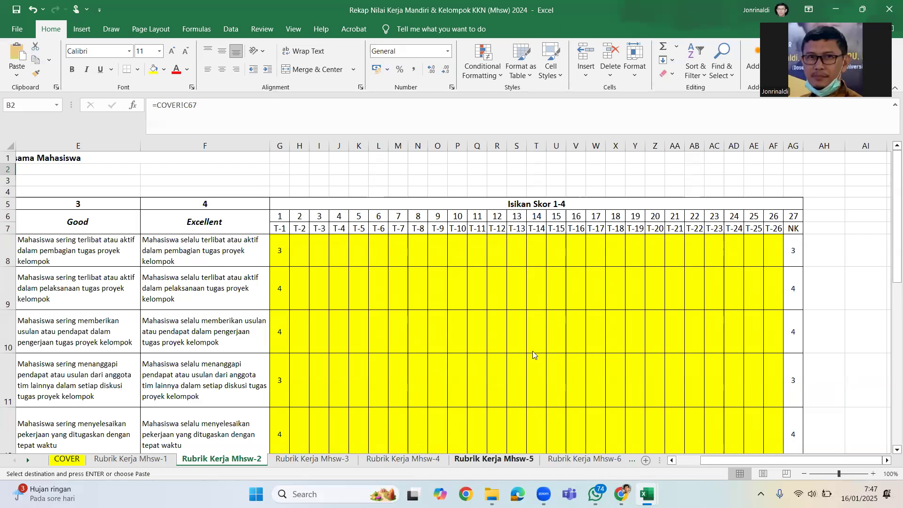
mouse_move(646, 493)
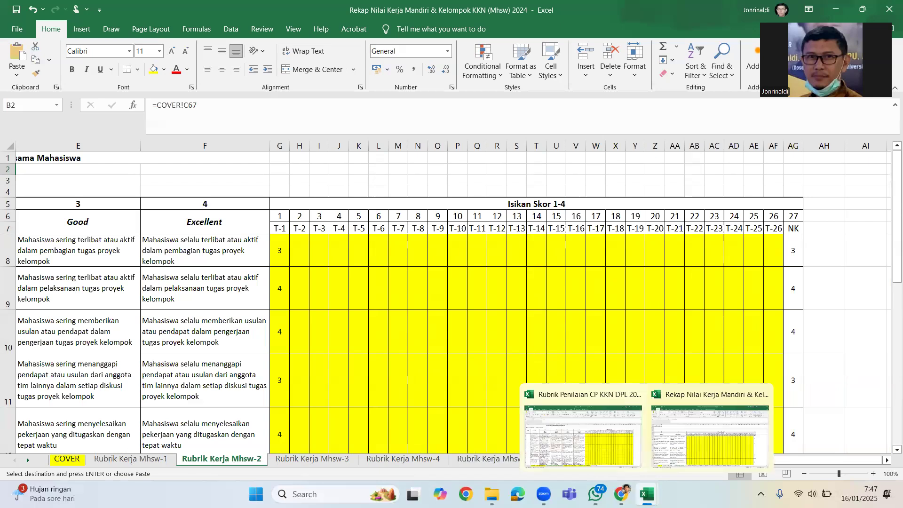
left_click(583, 435)
key("ctrl+v")
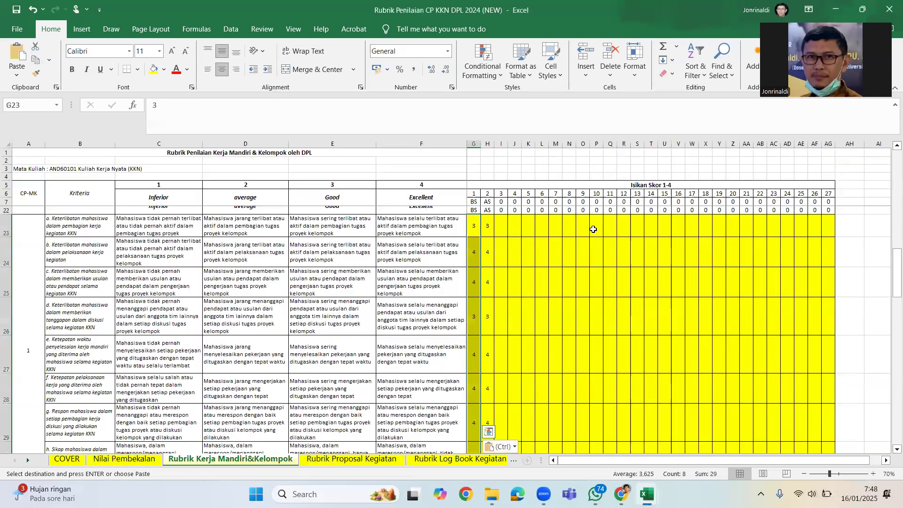
left_click(621, 305)
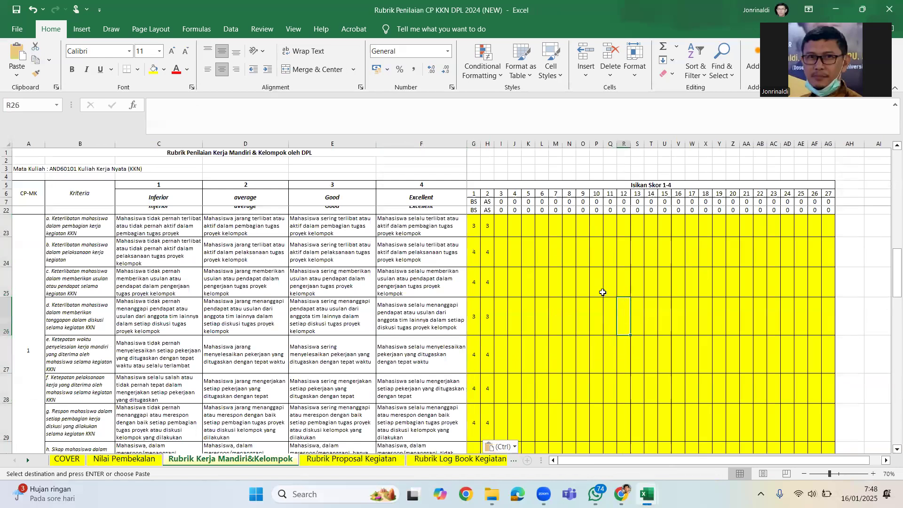
Step: Examine criteria a to k, their score descriptors and the yellow score cells in the Wali Nagari/Wali Jorong/Korong rubric, rows 36 to 49
scroll(370, 285, "down", 2)
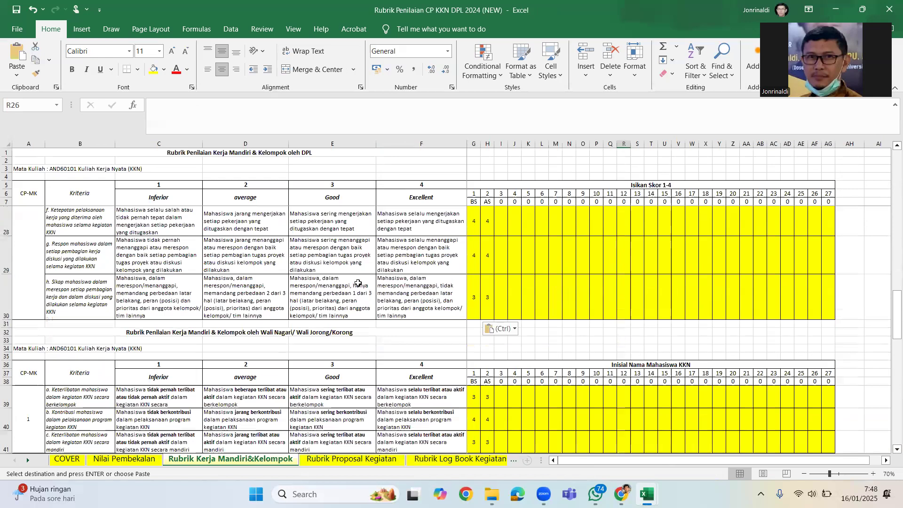
scroll(358, 283, "down", 1)
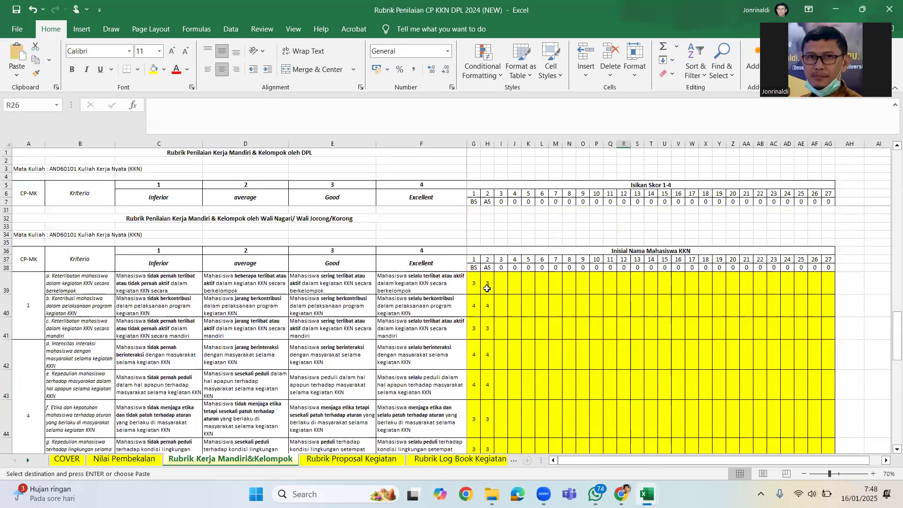
scroll(487, 288, "down", 3)
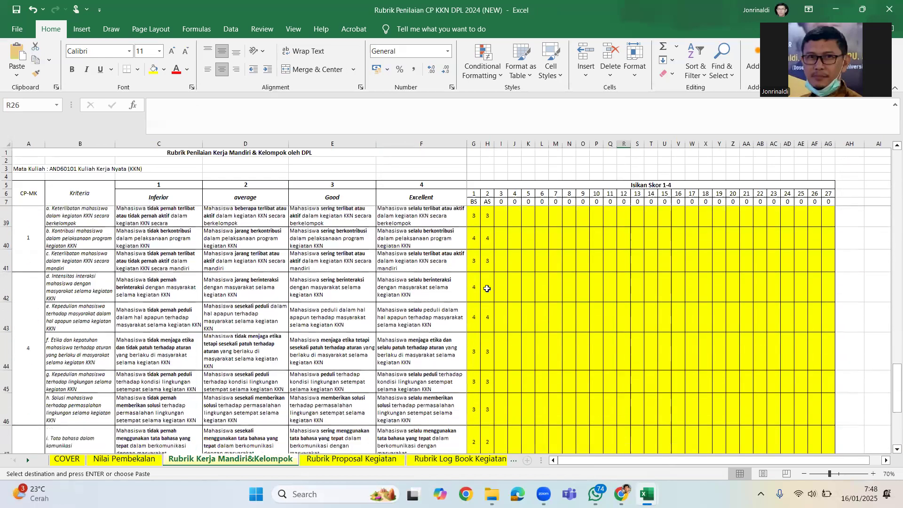
scroll(486, 288, "down", 1)
scroll(487, 288, "down", 5)
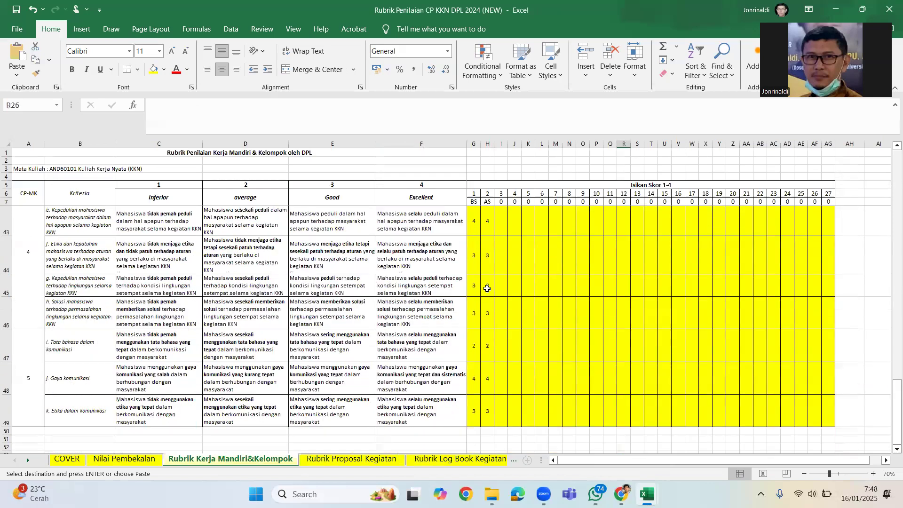
scroll(487, 289, "up", 5)
scroll(487, 289, "up", 1)
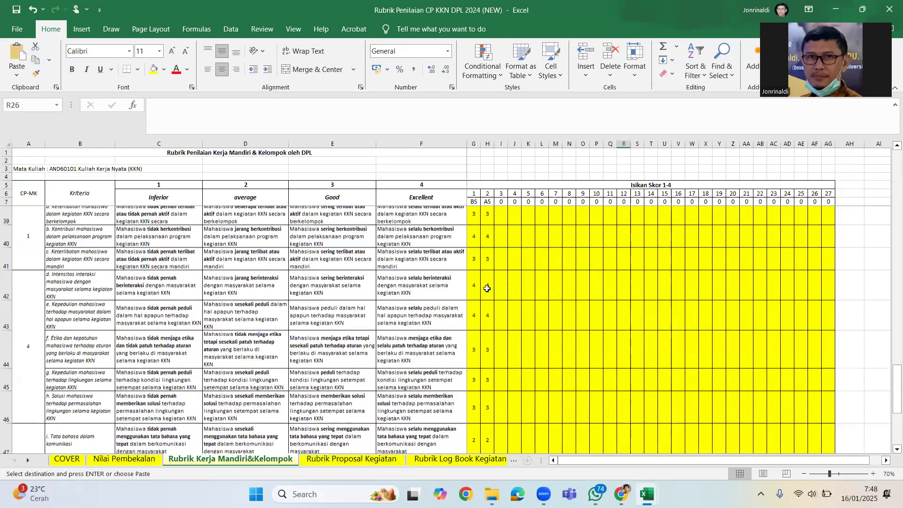
scroll(487, 289, "up", 3)
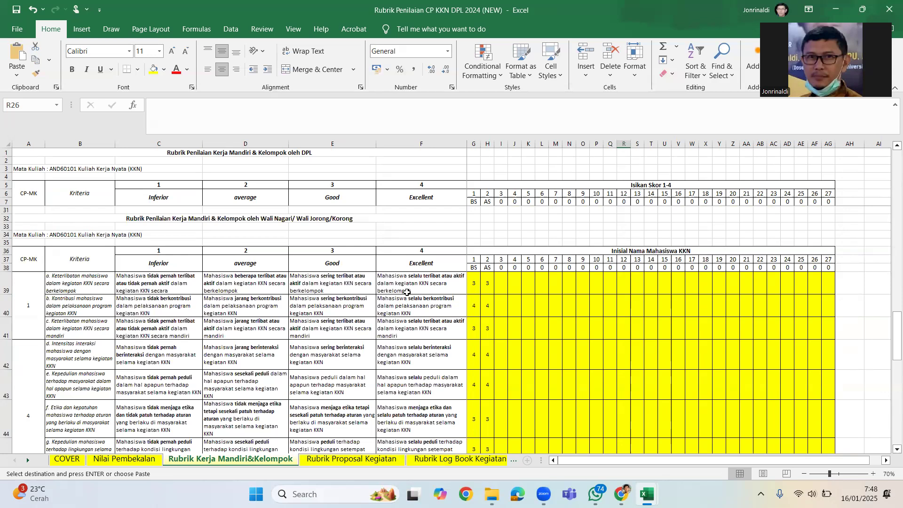
scroll(417, 293, "down", 2)
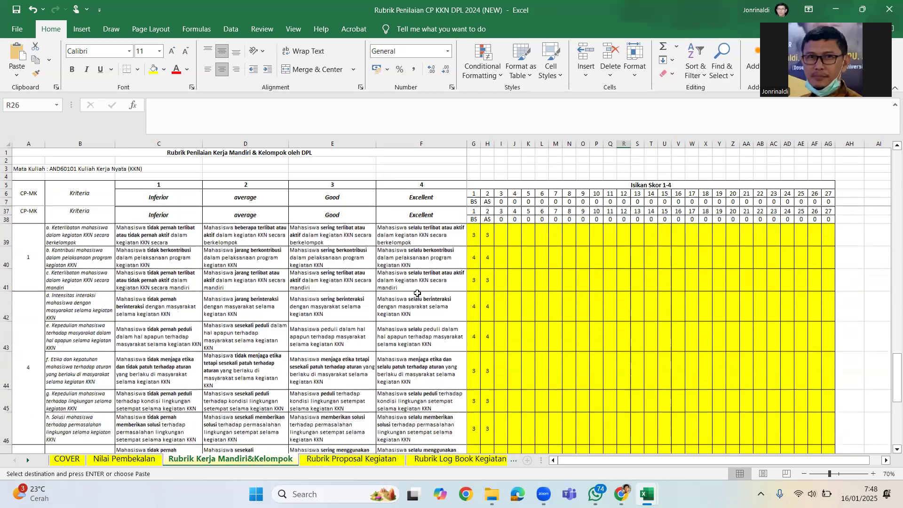
scroll(417, 293, "down", 1)
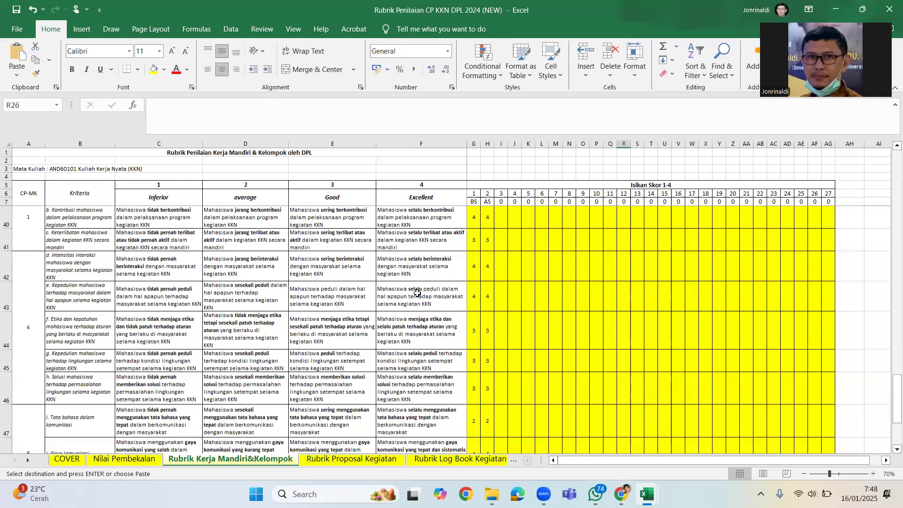
scroll(417, 293, "up", 3)
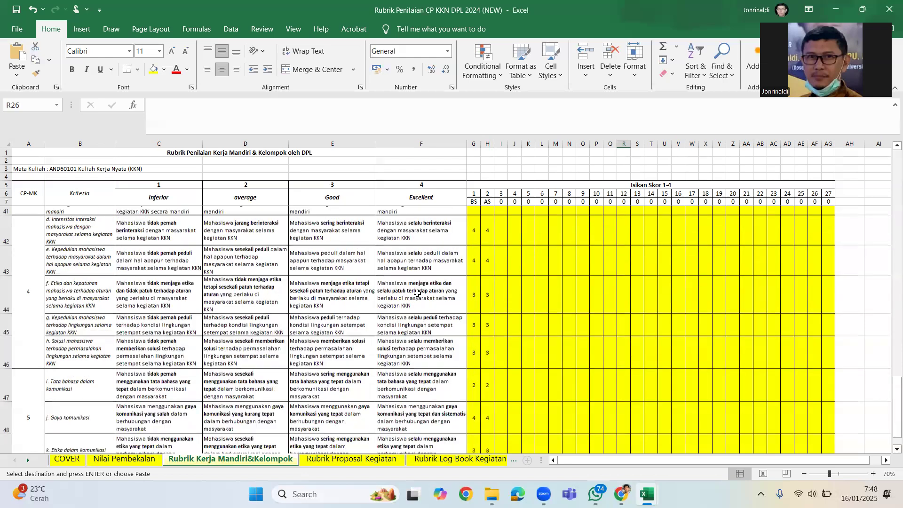
Step: Select the first student's score cells G39:G49 in the Wali Nagari rubric
left_click(474, 280)
left_click_drag(474, 281, 478, 412)
scroll(477, 409, "up", 3)
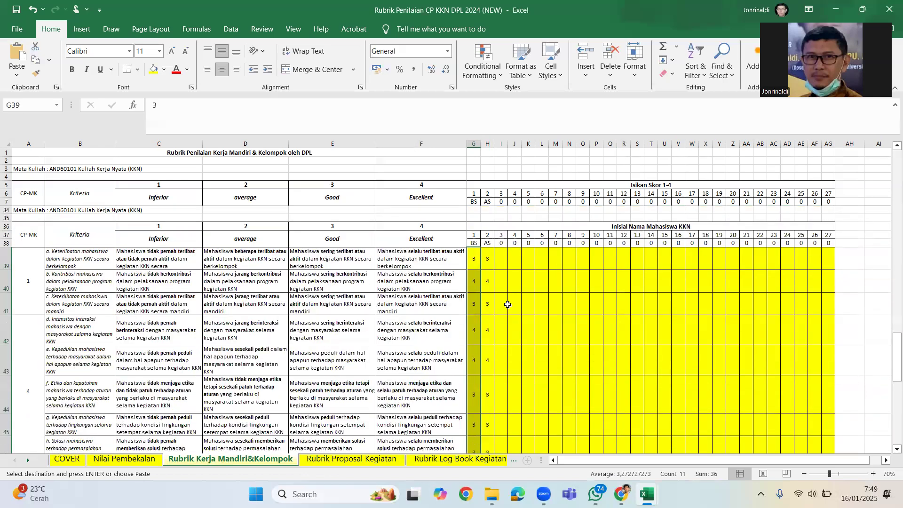
Step: Review the yellow score cells of the Sesama Mahasiswa and Wali Nagari/Wali Jorong/Korong rubrics on the Rubrik Kerja Mandiri&Kelompok sheet
left_click(506, 304)
scroll(507, 305, "down", 1)
scroll(507, 305, "up", 2)
scroll(507, 305, "down", 3)
scroll(507, 304, "up", 2)
scroll(508, 305, "down", 2)
scroll(507, 305, "up", 4)
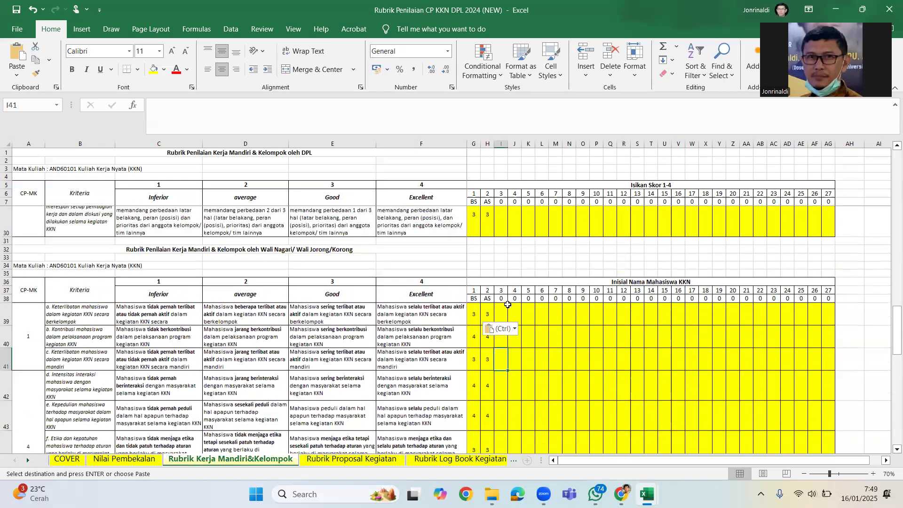
scroll(506, 297, "up", 1)
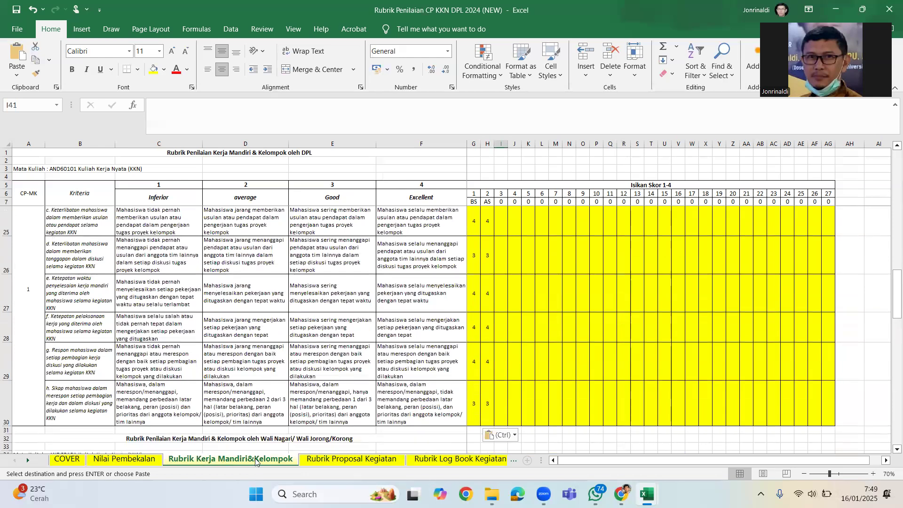
scroll(419, 344, "down", 1)
scroll(418, 344, "down", 2)
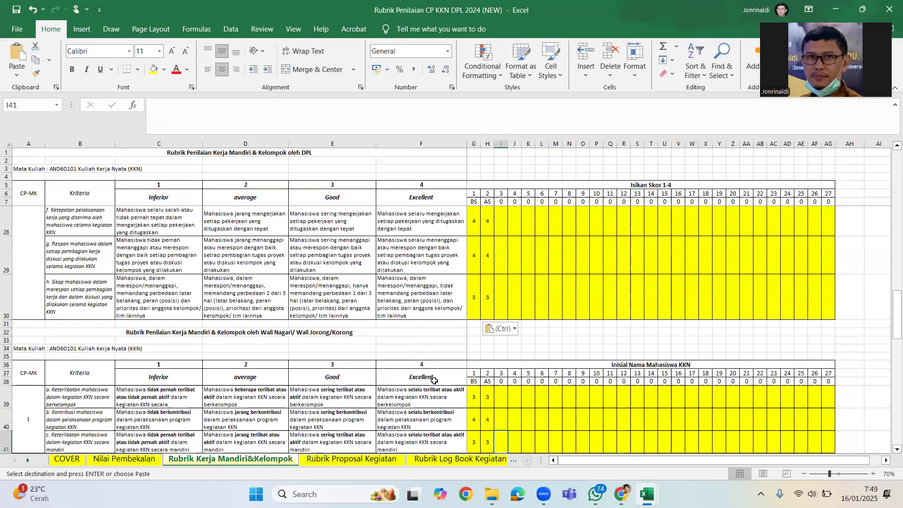
Step: Examine criteria a to j and the yellow score cells on the Rubrik Log Book Kegiatan sheet, starting with G8, B8 and B9
key("ctrl+Page_Down")
key("ctrl+Page_Down")
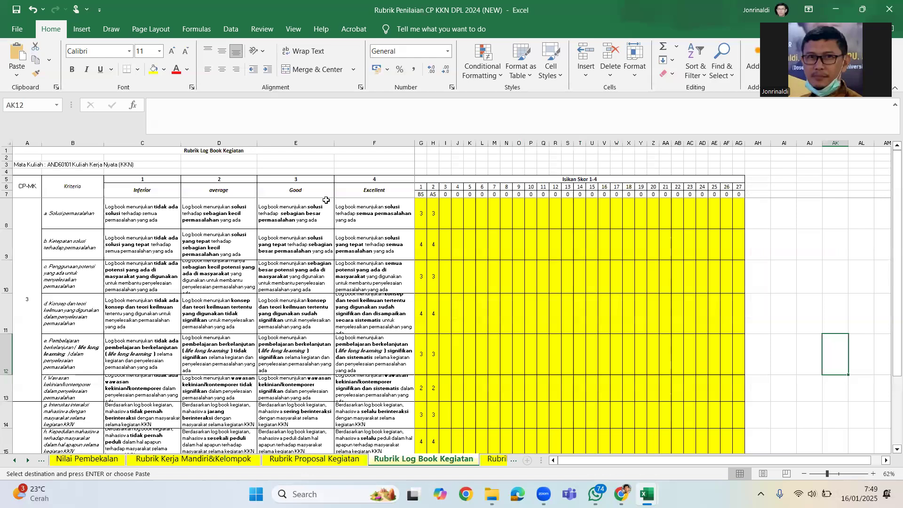
scroll(326, 200, "down", 1)
scroll(325, 199, "up", 1)
left_click(421, 217)
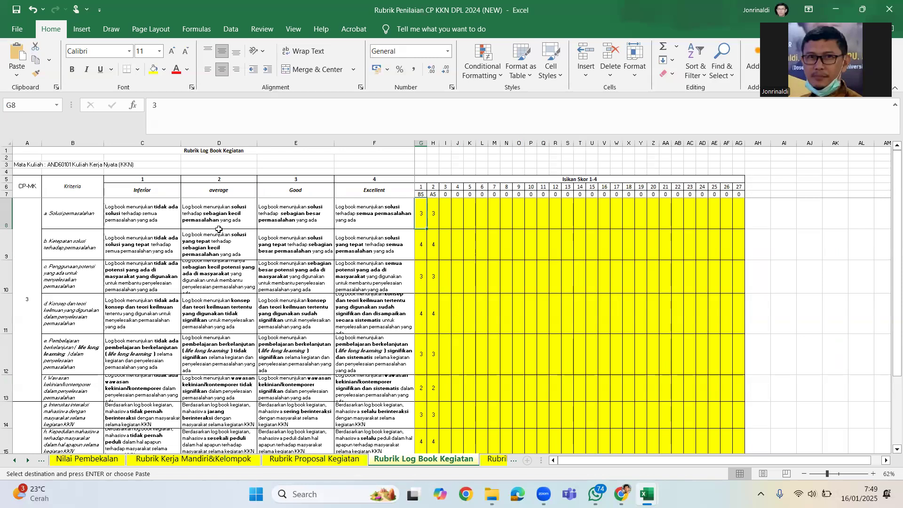
left_click(72, 217)
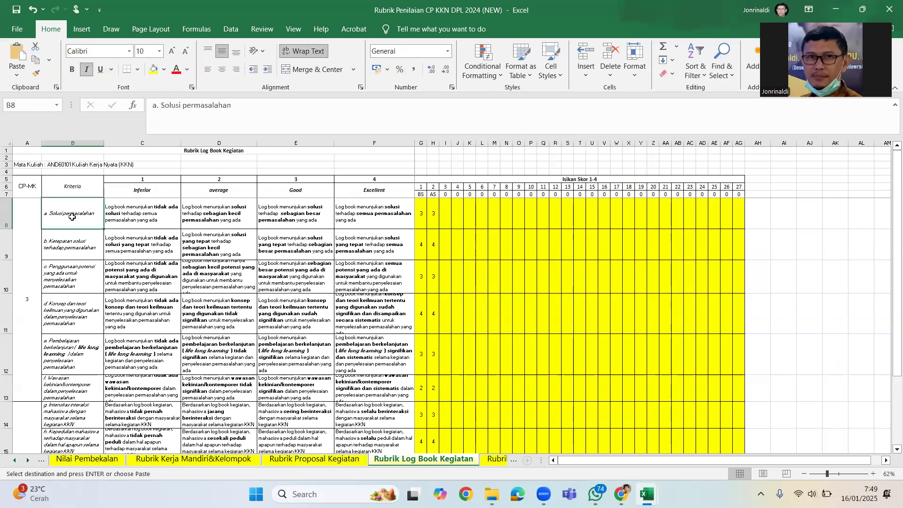
left_click(71, 255)
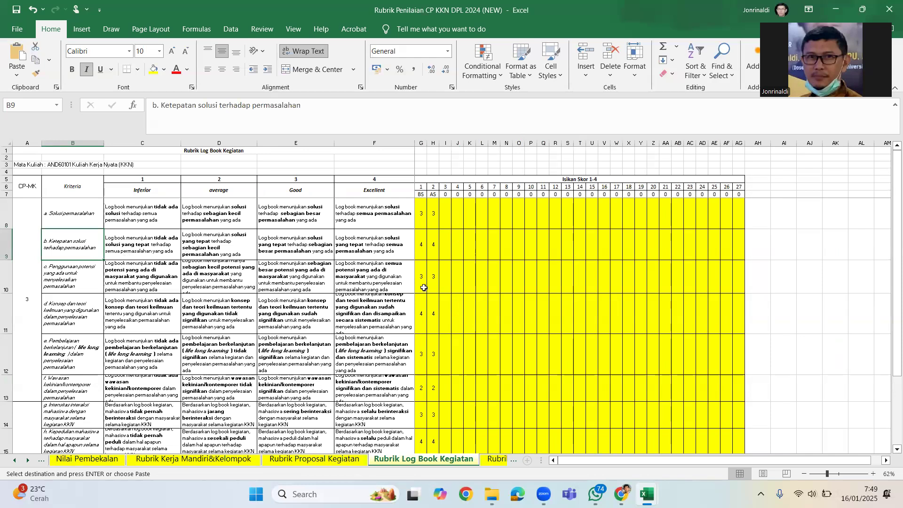
scroll(422, 314, "down", 2)
scroll(421, 314, "down", 2)
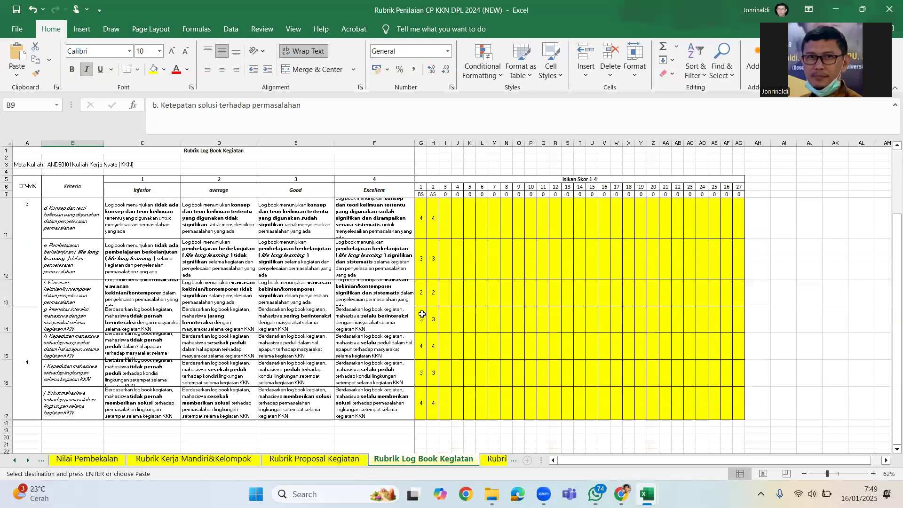
Step: Check the two students' score cells G8:H12 on the Rubrik Video Kegiatan sheet and view the Rubrik Presentasi dan Diskusi sheet
key("ctrl+Page_Down")
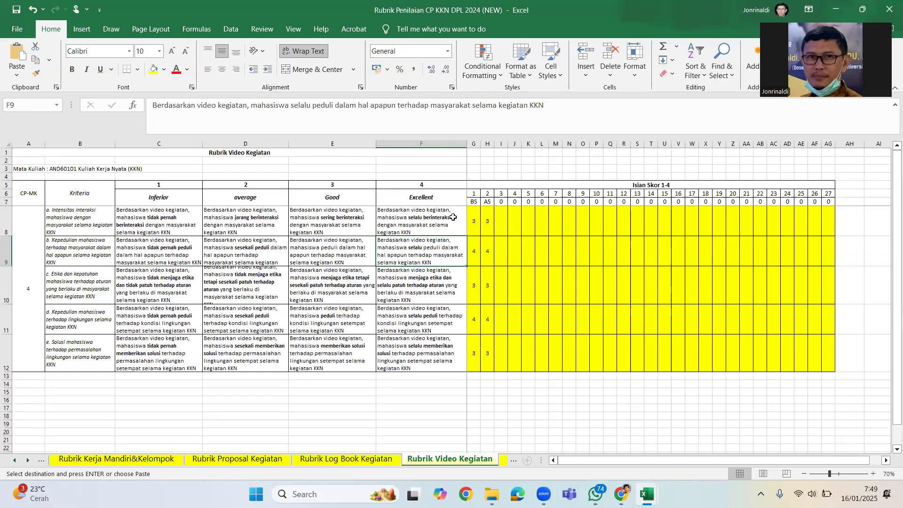
left_click(472, 219)
left_click_drag(480, 281, 478, 356)
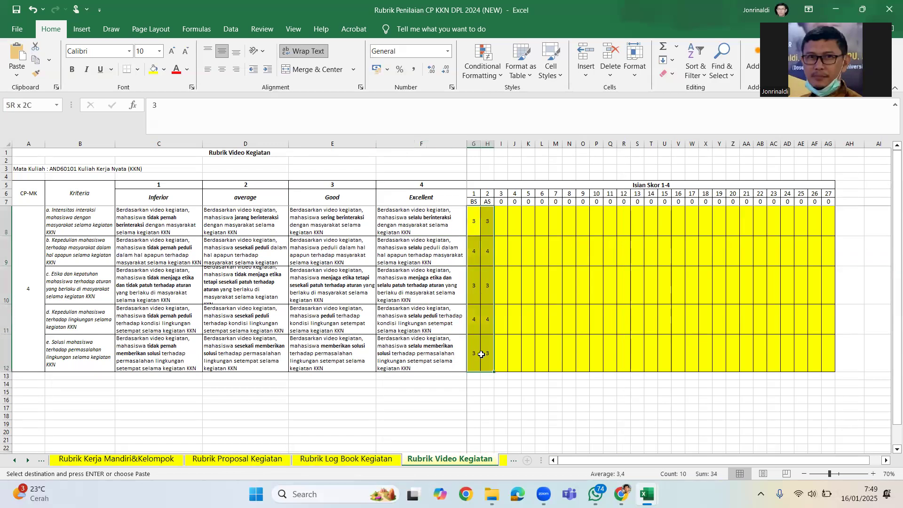
left_click(430, 358)
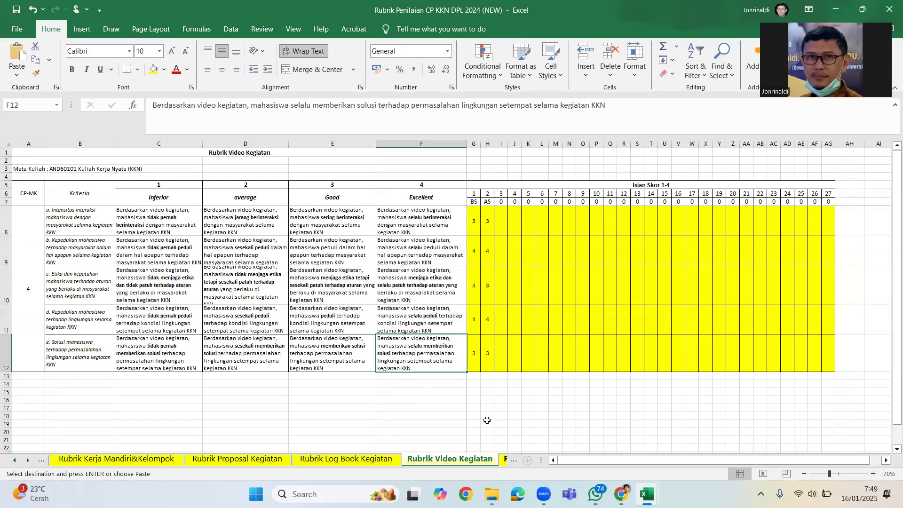
key("ctrl+Page_Down")
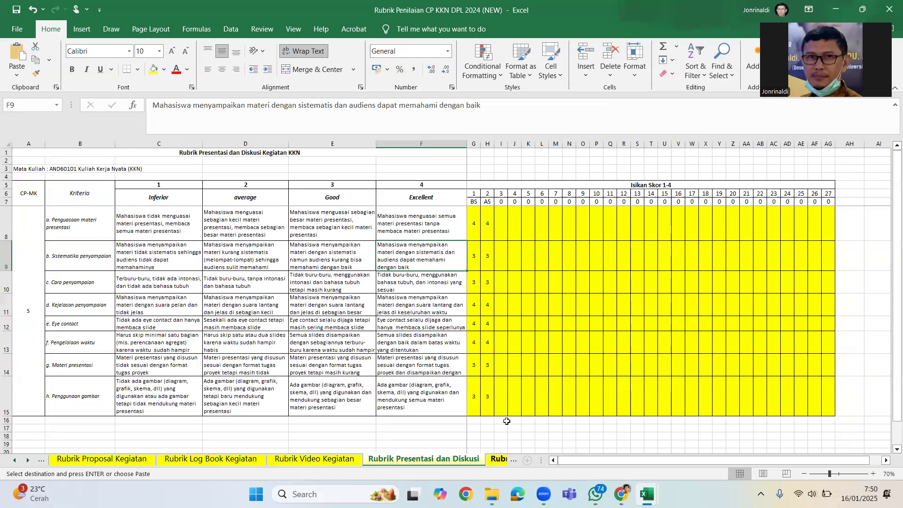
Step: Examine criteria a to i and the yellow score cells from G8 across on the Rubrik Laporan Akhir sheet
key("ctrl+Page_Down")
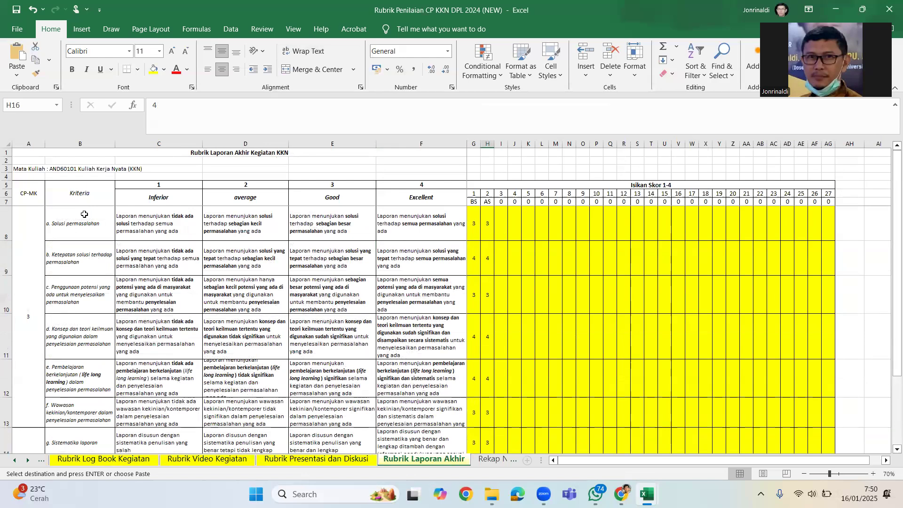
left_click(478, 231)
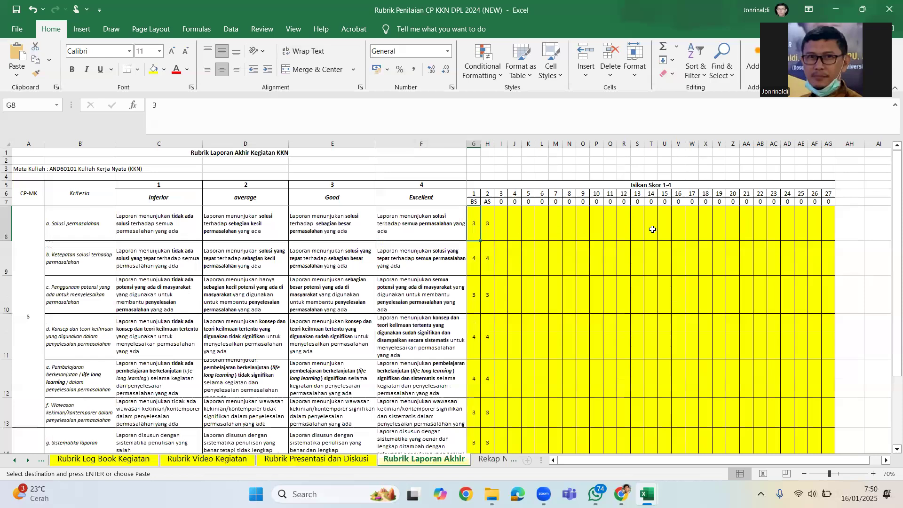
left_click(818, 228, "shift")
left_click(192, 251)
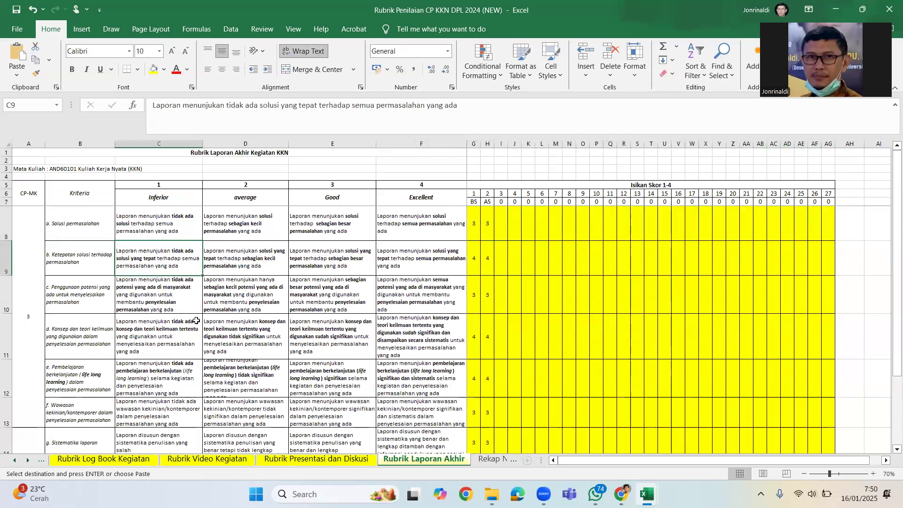
scroll(310, 329, "down", 2)
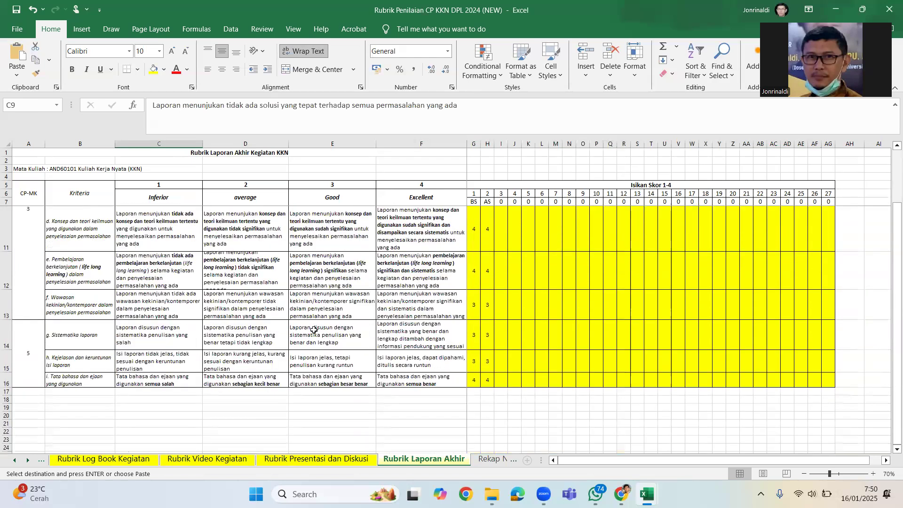
scroll(314, 330, "up", 2)
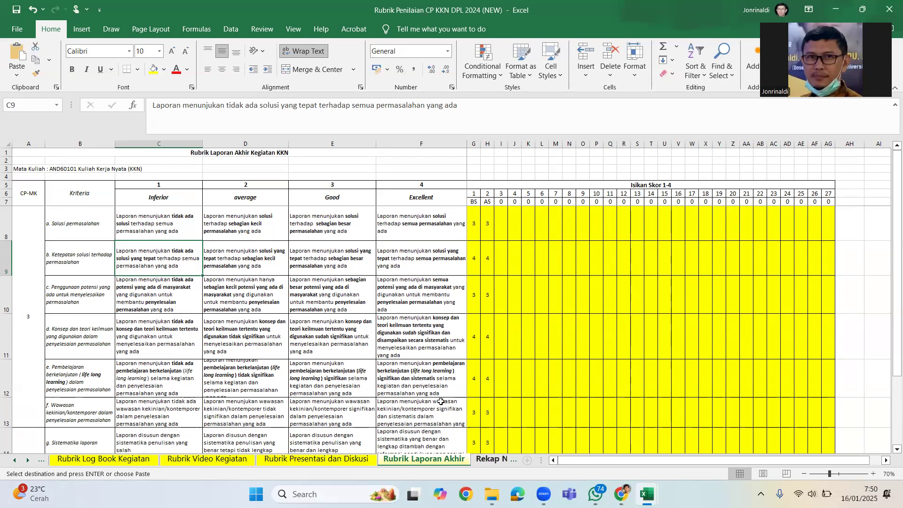
Step: Go through the individual student recap sheets from Rekap Nilai-Mhsw 1 to Rekap Nilai-Mhsw 13
key("ctrl+Page_Down")
key("ctrl+Page_Down")
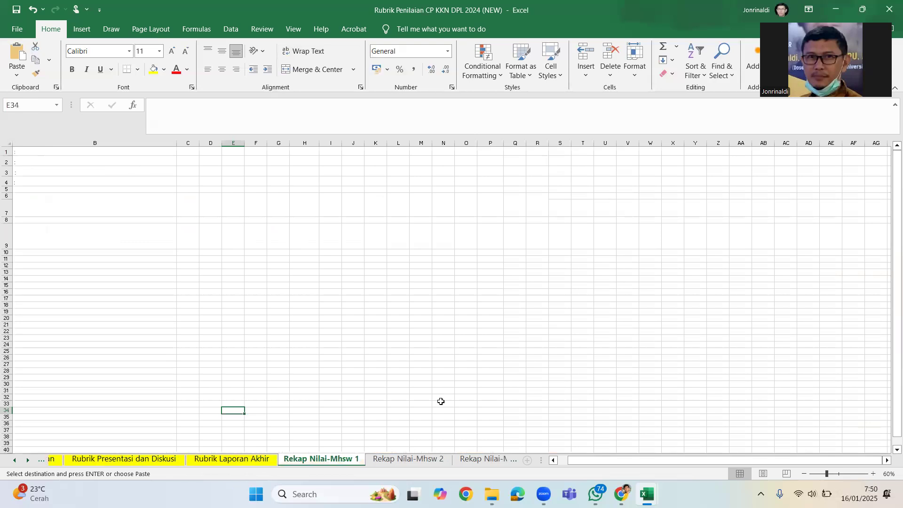
key("ctrl+Page_Down")
key("ctrl+Page_Down")
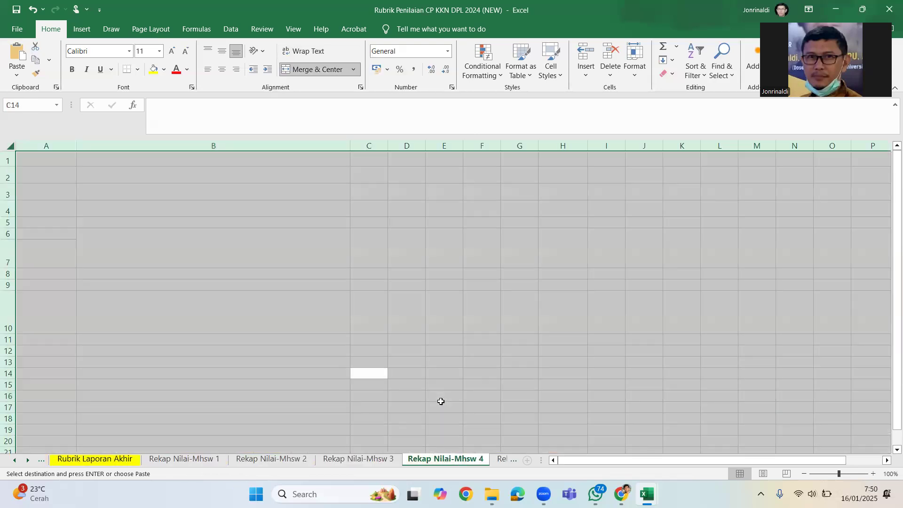
key("ctrl+Page_Down")
key("ctrl+Page_Down")
key("ctrl+Page_Down")
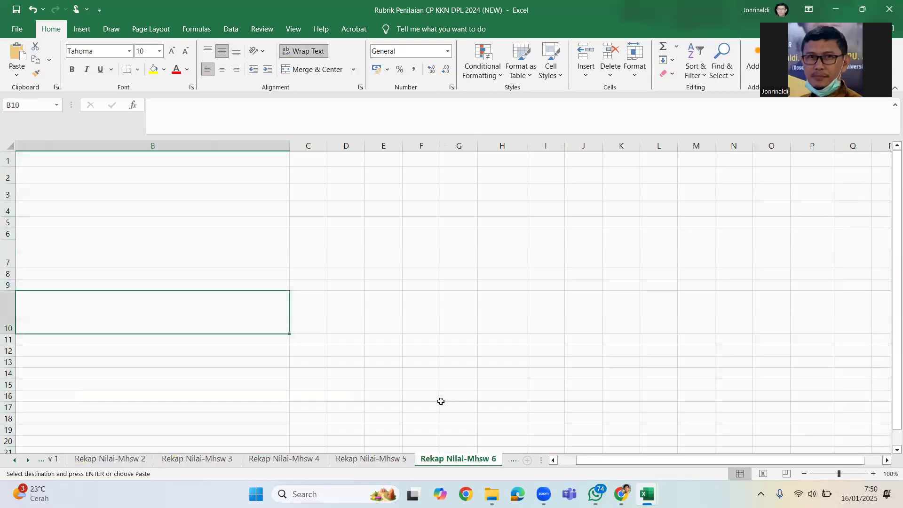
key("ctrl+Page_Down")
key("ctrl+Page_Down")
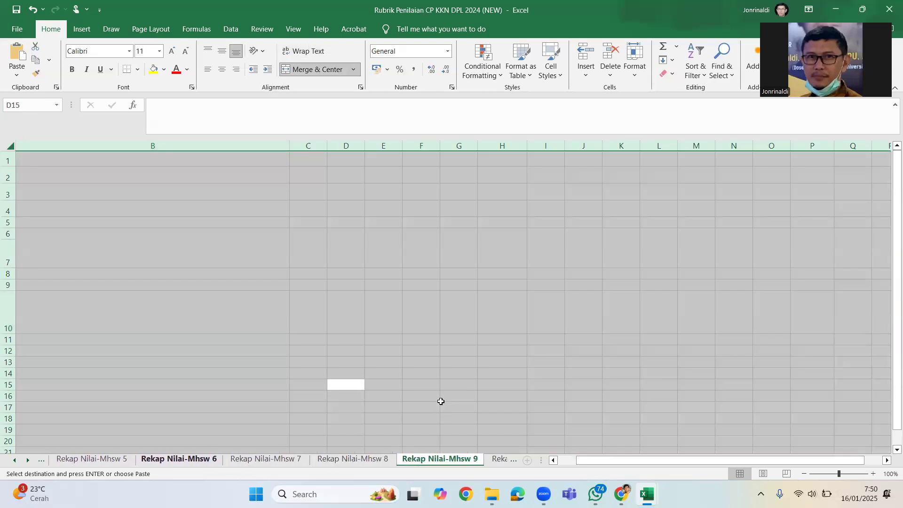
key("ctrl+Page_Down")
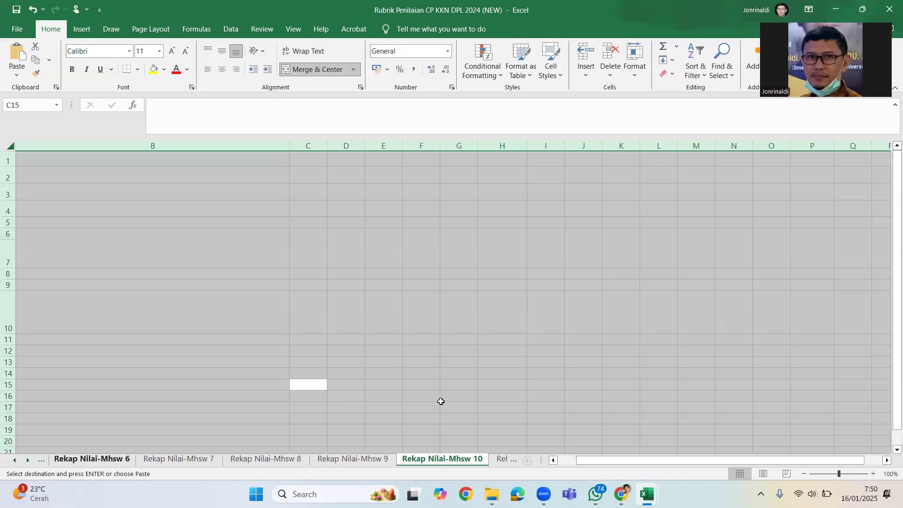
key("ctrl+Page_Down")
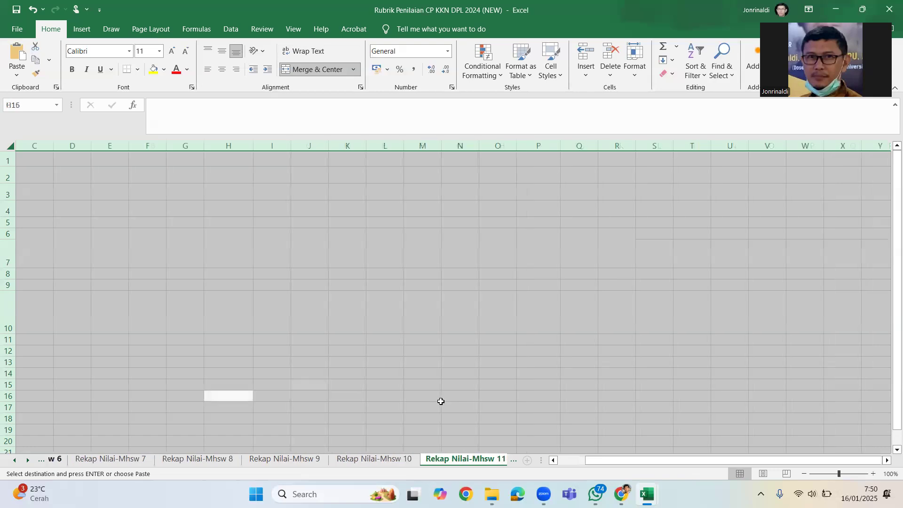
key("ctrl+Page_Down")
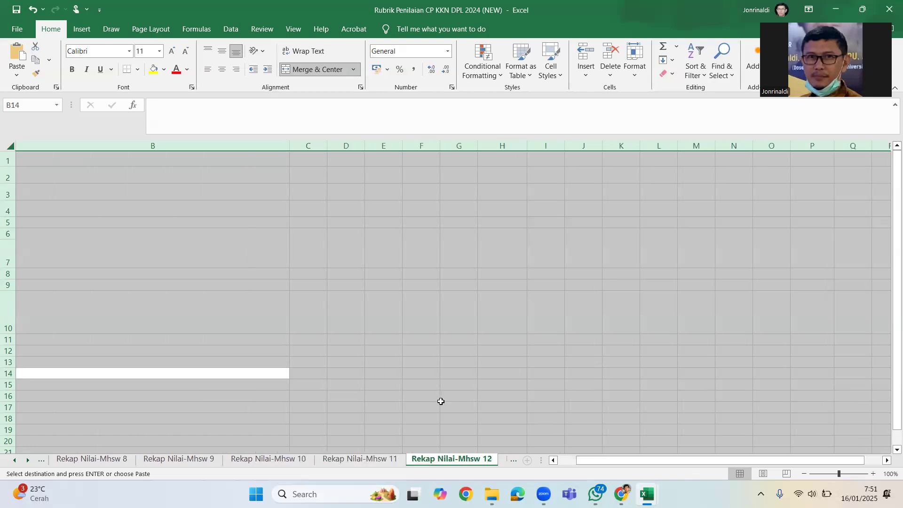
key("ctrl+Page_Down")
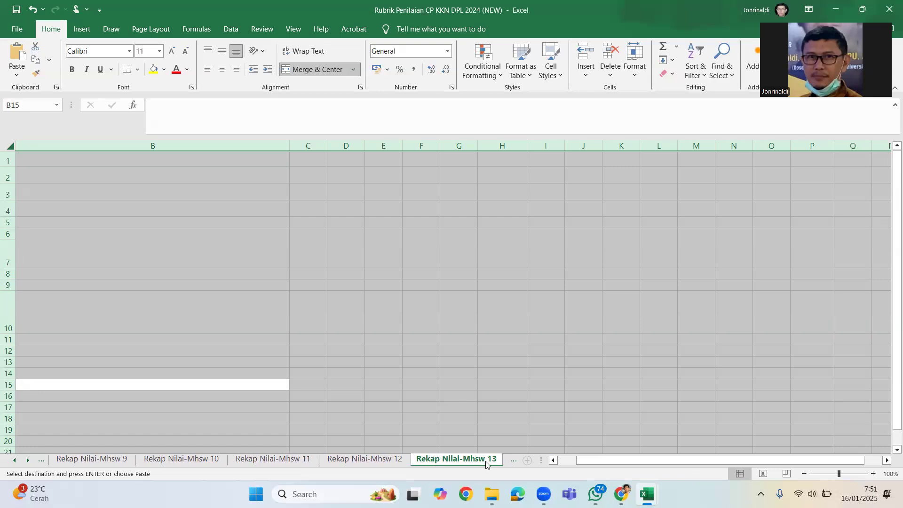
left_click(41, 460)
left_click(502, 460)
right_click(478, 458)
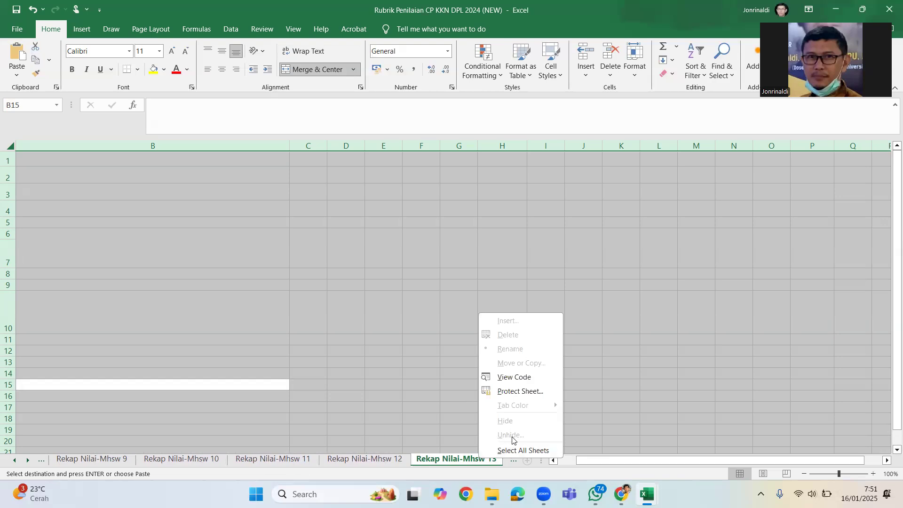
left_click(515, 451)
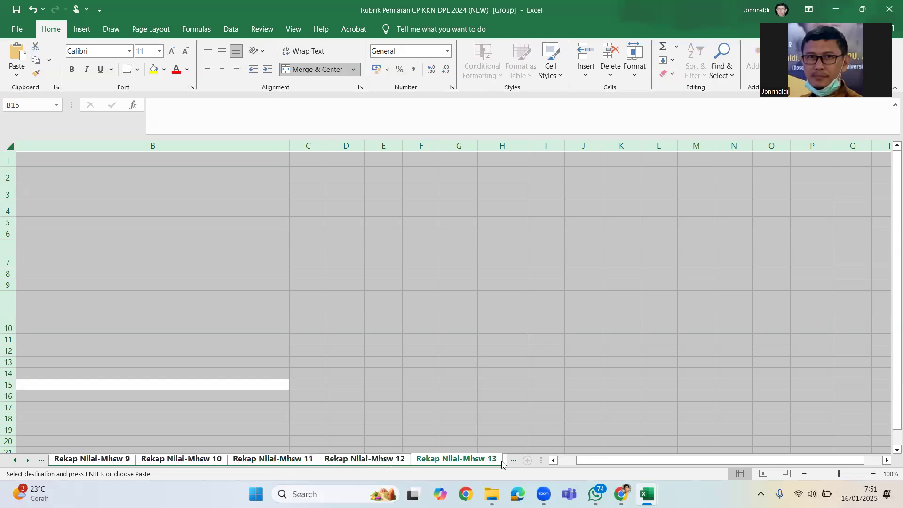
left_click(510, 463)
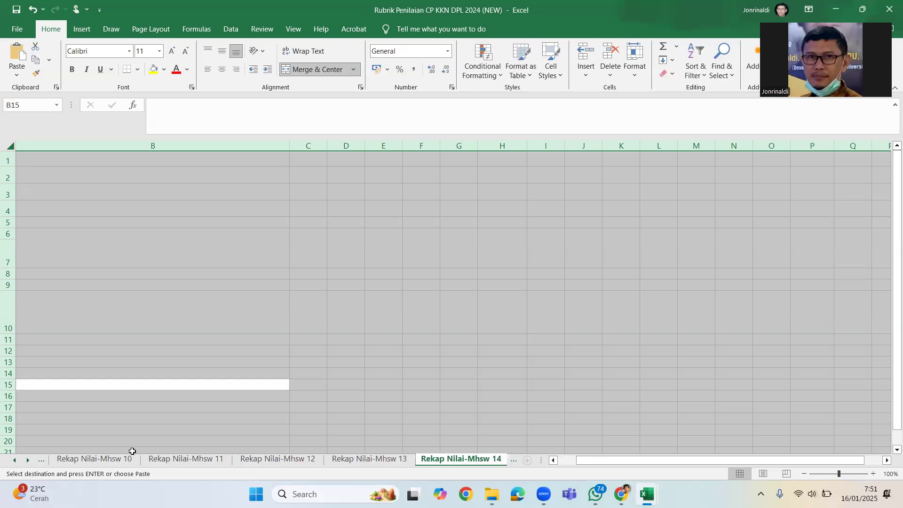
Step: Go to the Rekap Nilai di e-KKN sheet at the end of the workbook, after Rekap Nilai-Mhsw 27
left_click(72, 461)
left_click(28, 461)
left_click(28, 460)
left_click(28, 461)
left_click(28, 460)
left_click(27, 461)
left_click(28, 461)
left_click(28, 460)
left_click(28, 460)
left_click(28, 460)
left_click(28, 461)
left_click(27, 460)
left_click(479, 460)
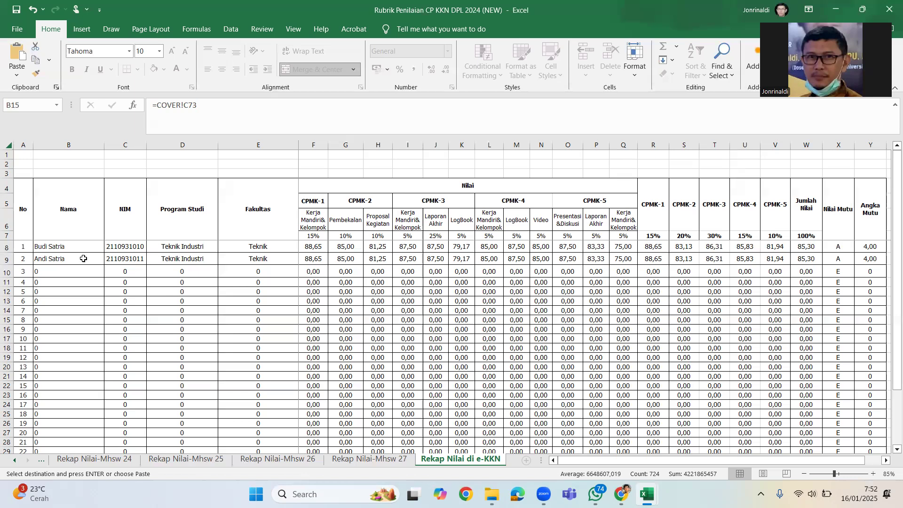
Step: Examine the CPMK scores, Jumlah Nilai, Nilai Mutu and Angka Mutu for students 1 to 27 on the Rekap Nilai di e-KKN sheet
scroll(331, 295, "down", 1)
scroll(331, 295, "up", 1)
scroll(332, 294, "down", 2)
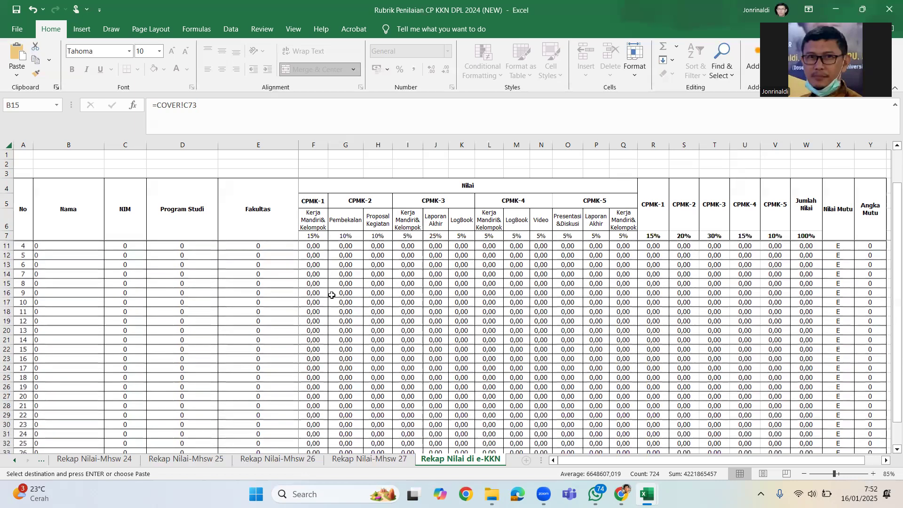
scroll(331, 295, "up", 2)
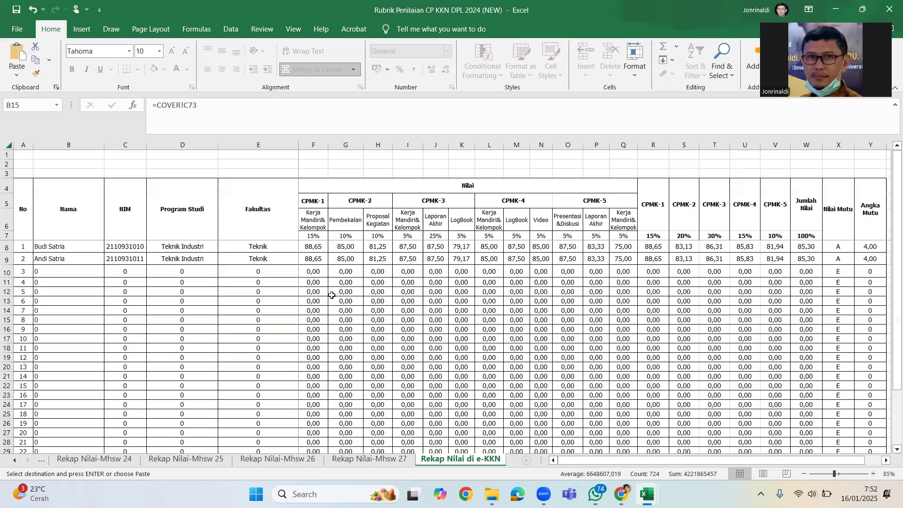
scroll(332, 295, "down", 3)
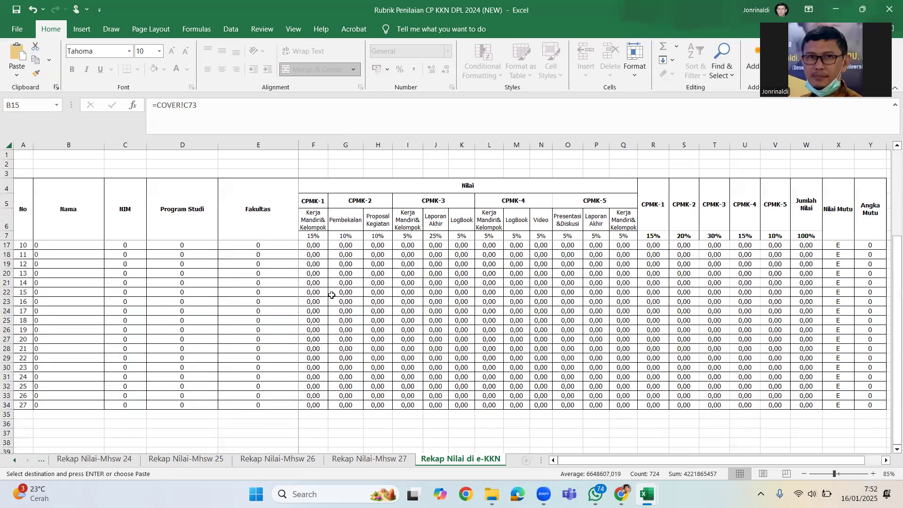
scroll(332, 295, "down", 1)
scroll(331, 295, "up", 4)
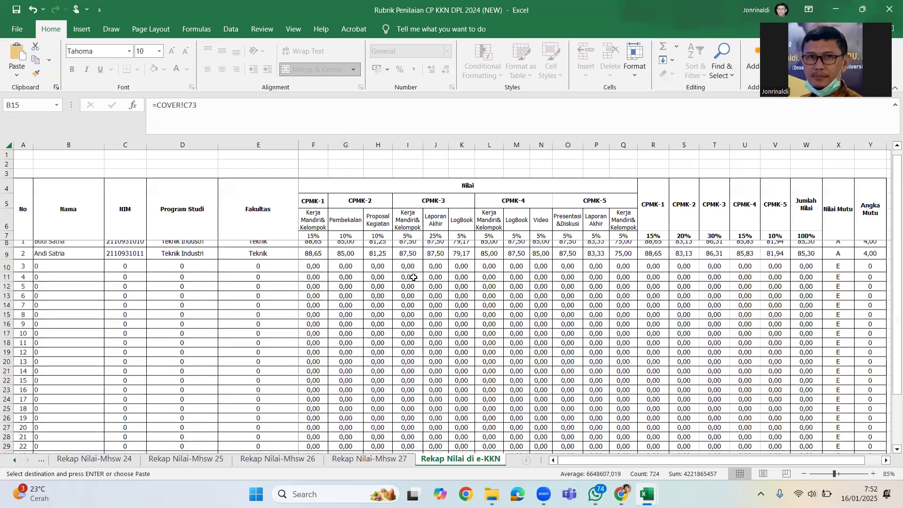
scroll(338, 280, "up", 1)
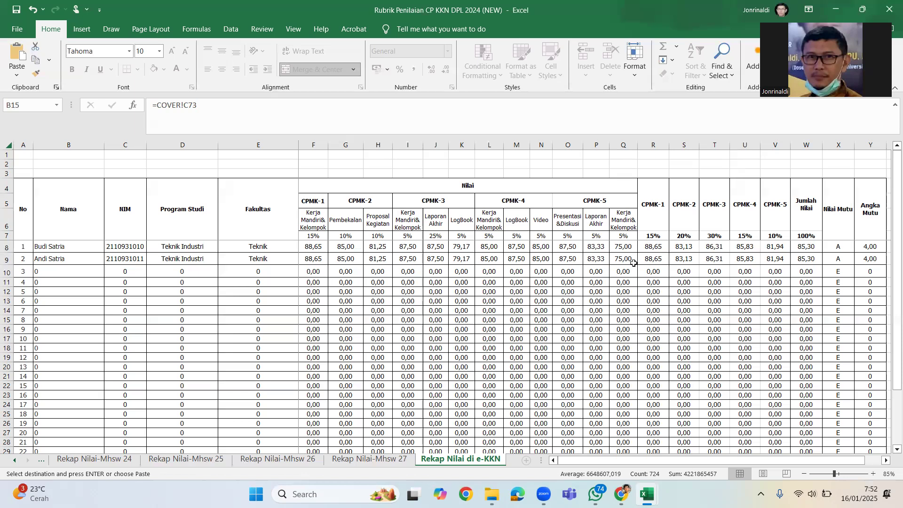